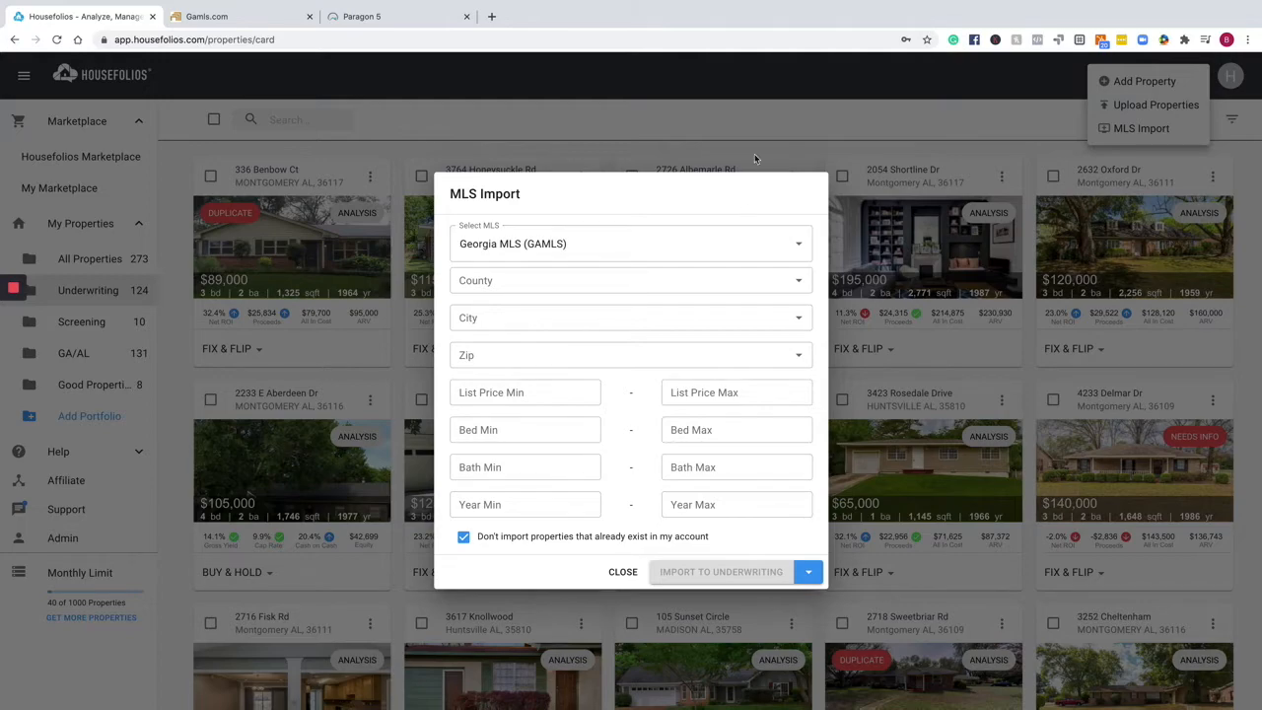
Close the MLS Import dialog and open the property upload from a CSV file.
{"action": "left_click", "coordinate": [821, 143]}
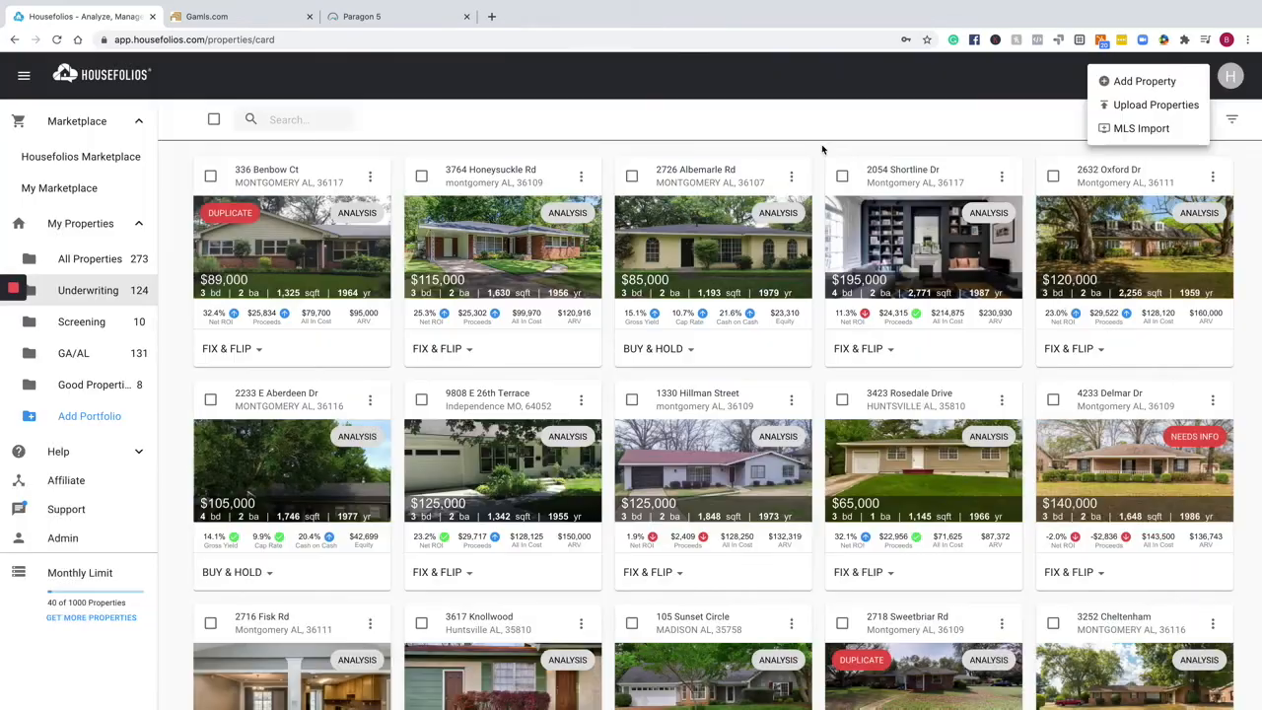
{"action": "left_click", "coordinate": [1114, 105]}
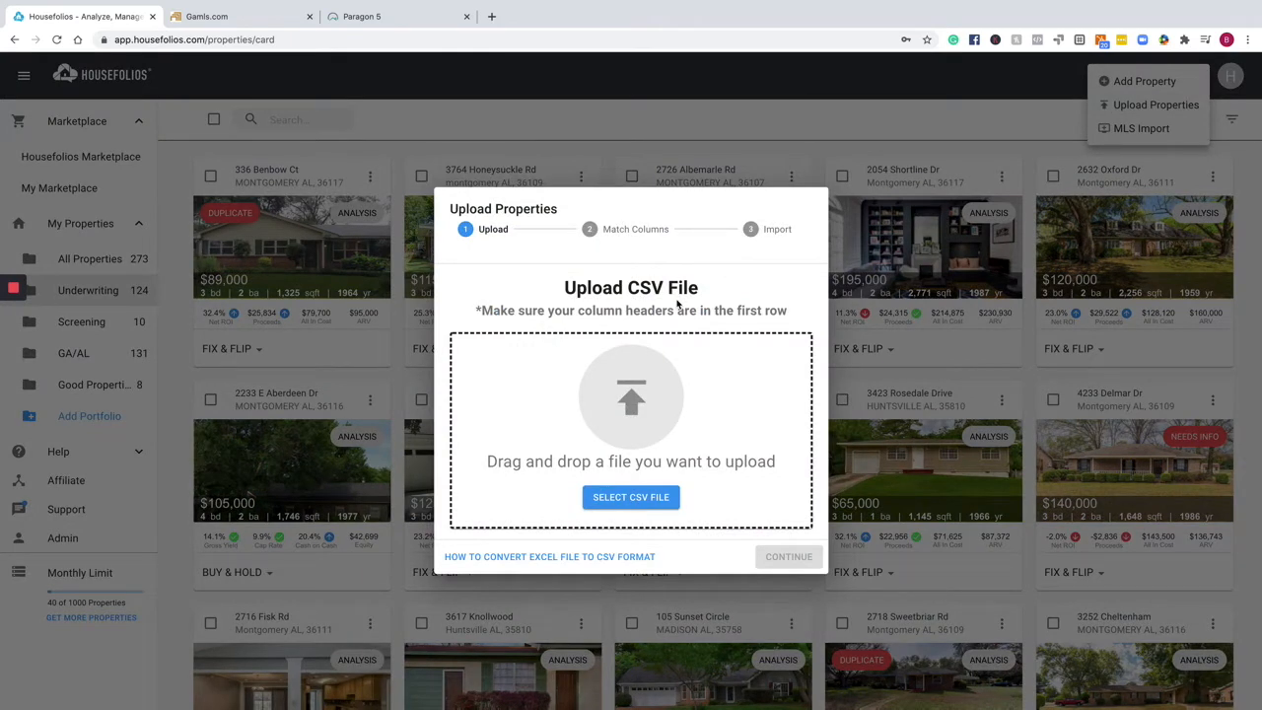
Switch to Georgia MLS, launch Paragon and start a property search for the Single Family Detached class.
{"action": "left_click", "coordinate": [268, 24]}
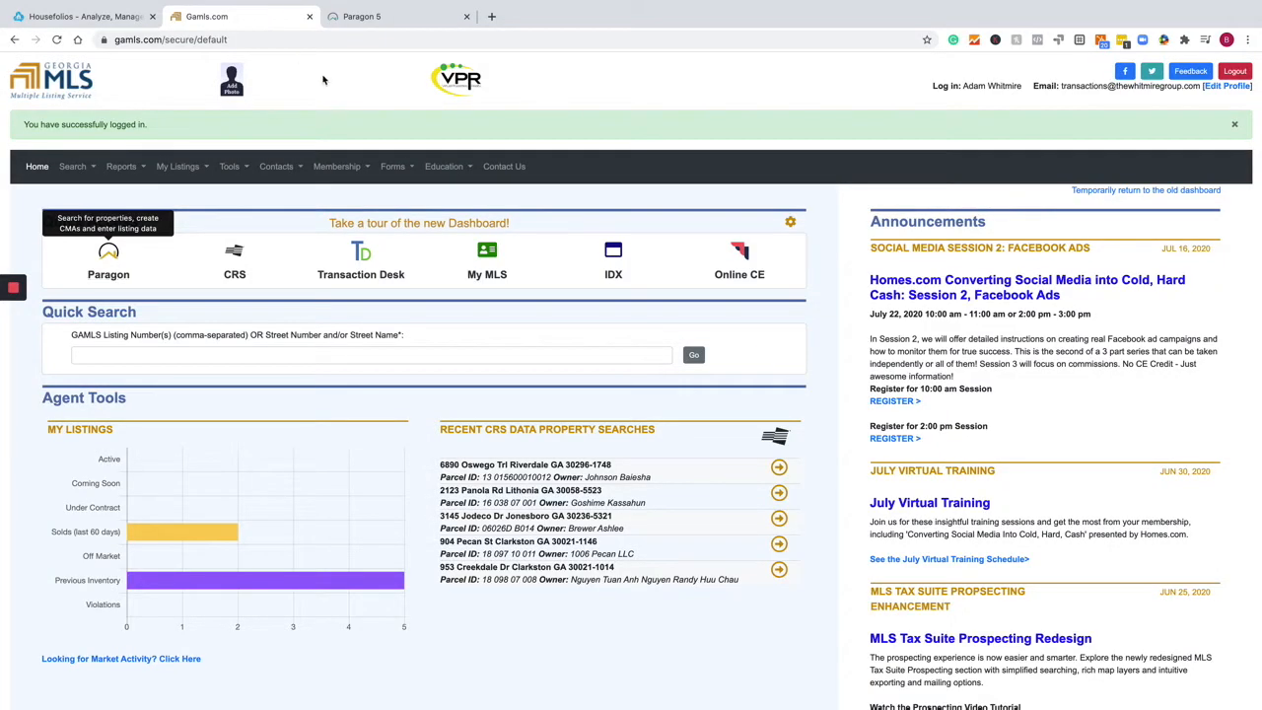
{"action": "left_click", "coordinate": [113, 275]}
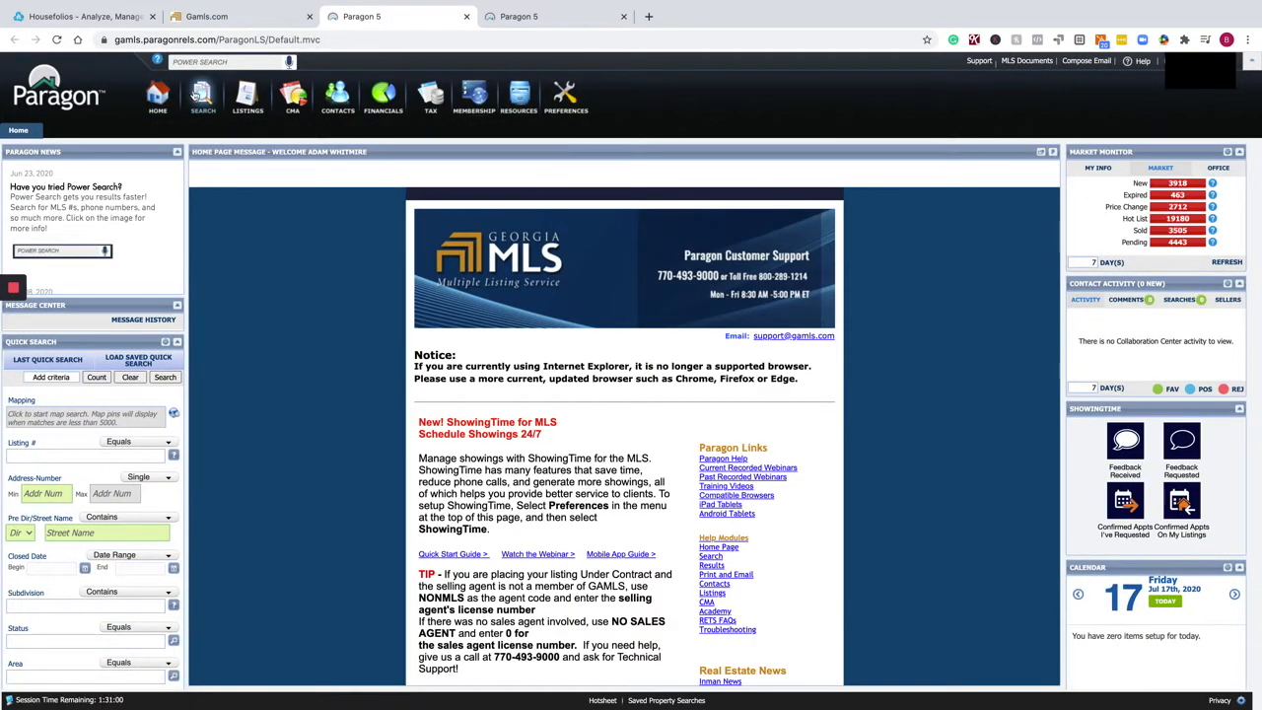
{"action": "left_click", "coordinate": [201, 97]}
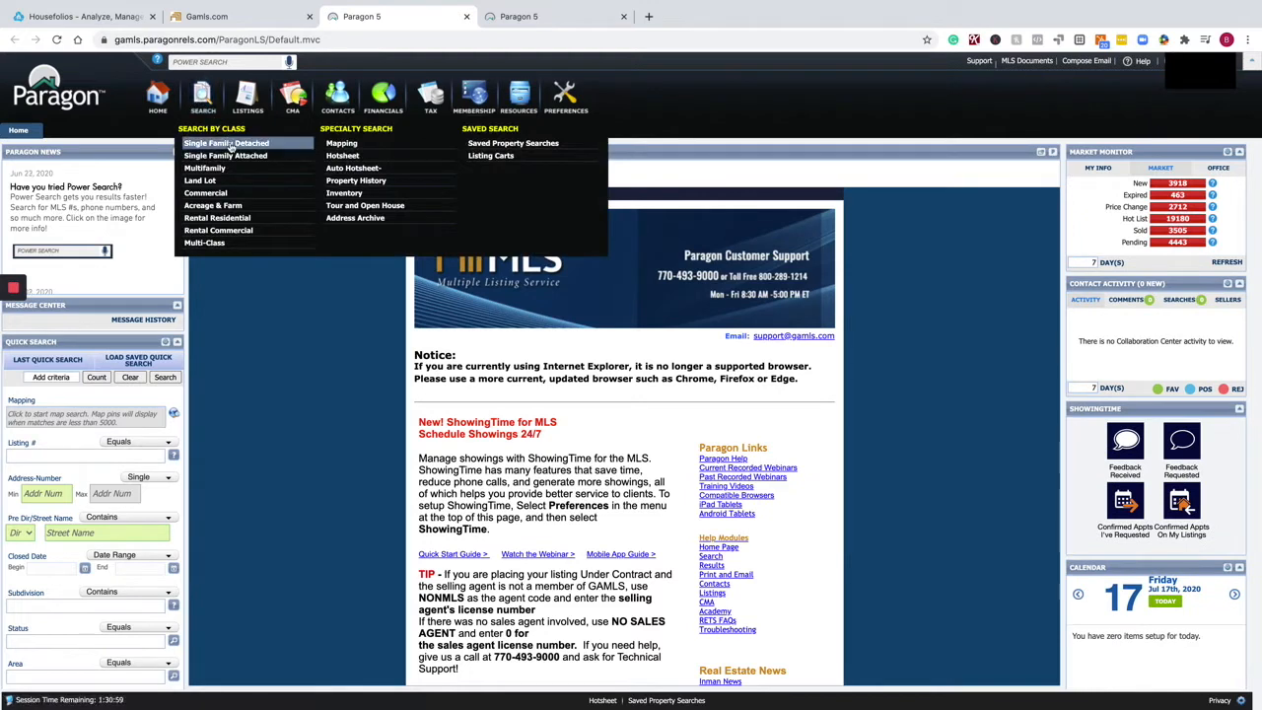
{"action": "left_click", "coordinate": [230, 144]}
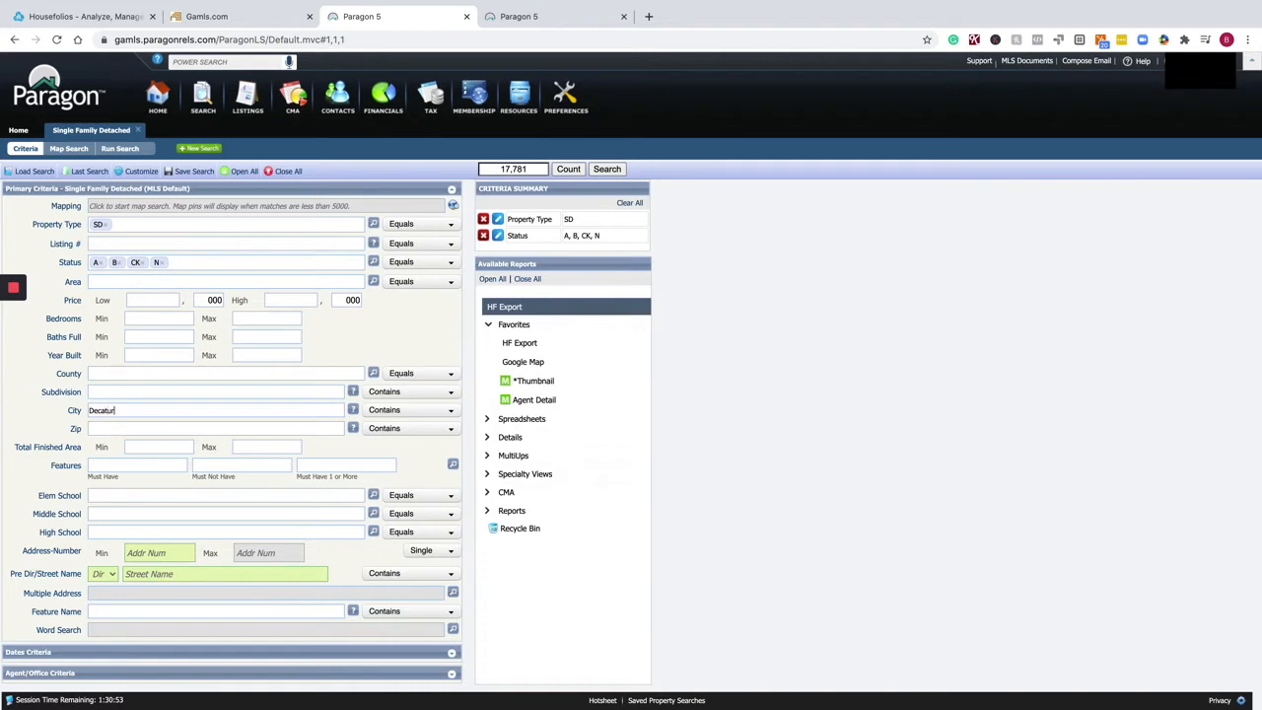
Set the search criteria to city Decatur, maximum price 300,000, minimum 3 bedrooms and minimum 2 full baths.
{"action": "key", "text": "Return"}
{"action": "left_click", "coordinate": [290, 300]}
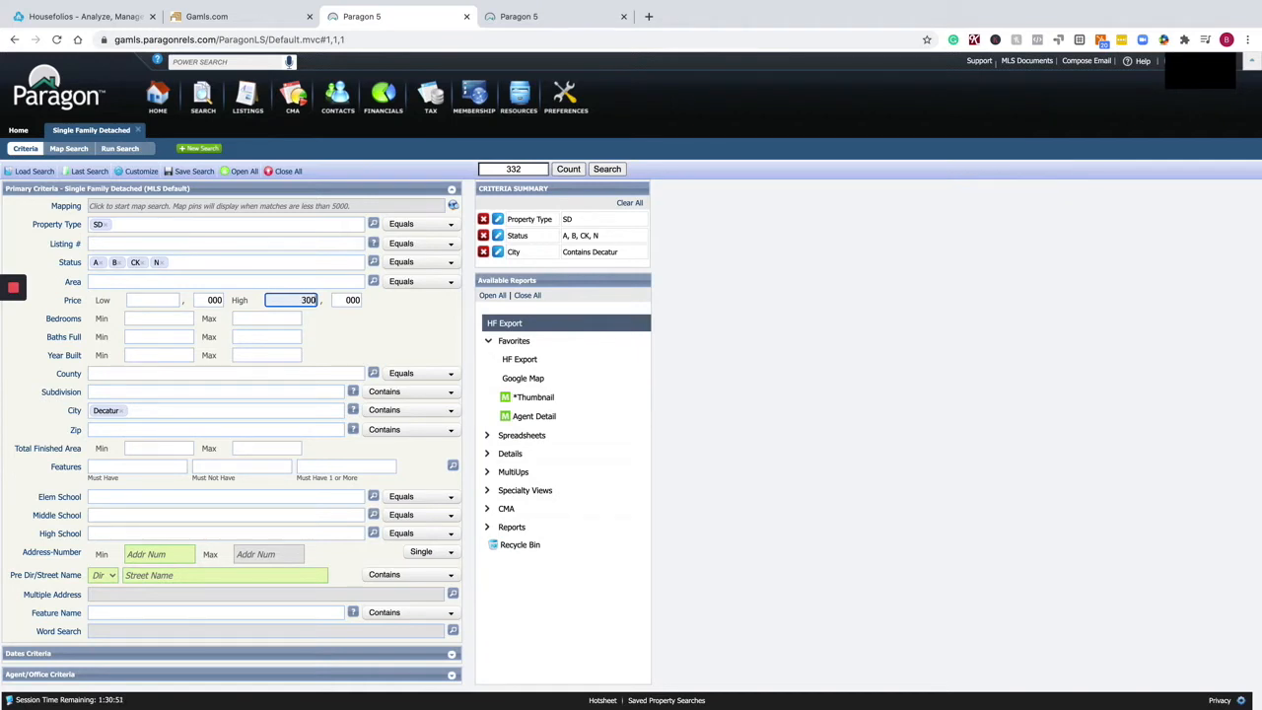
{"action": "left_click", "coordinate": [173, 320]}
{"action": "type", "text": "3"}
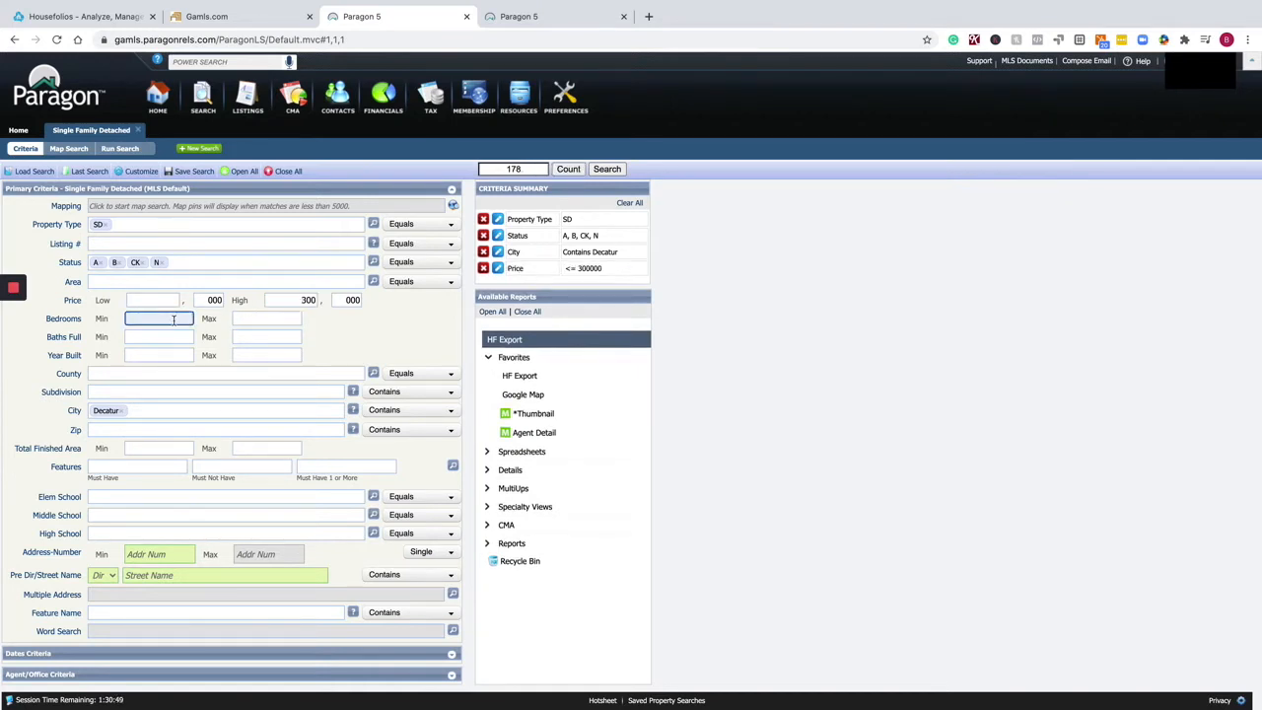
{"action": "left_click", "coordinate": [178, 336]}
{"action": "type", "text": "2"}
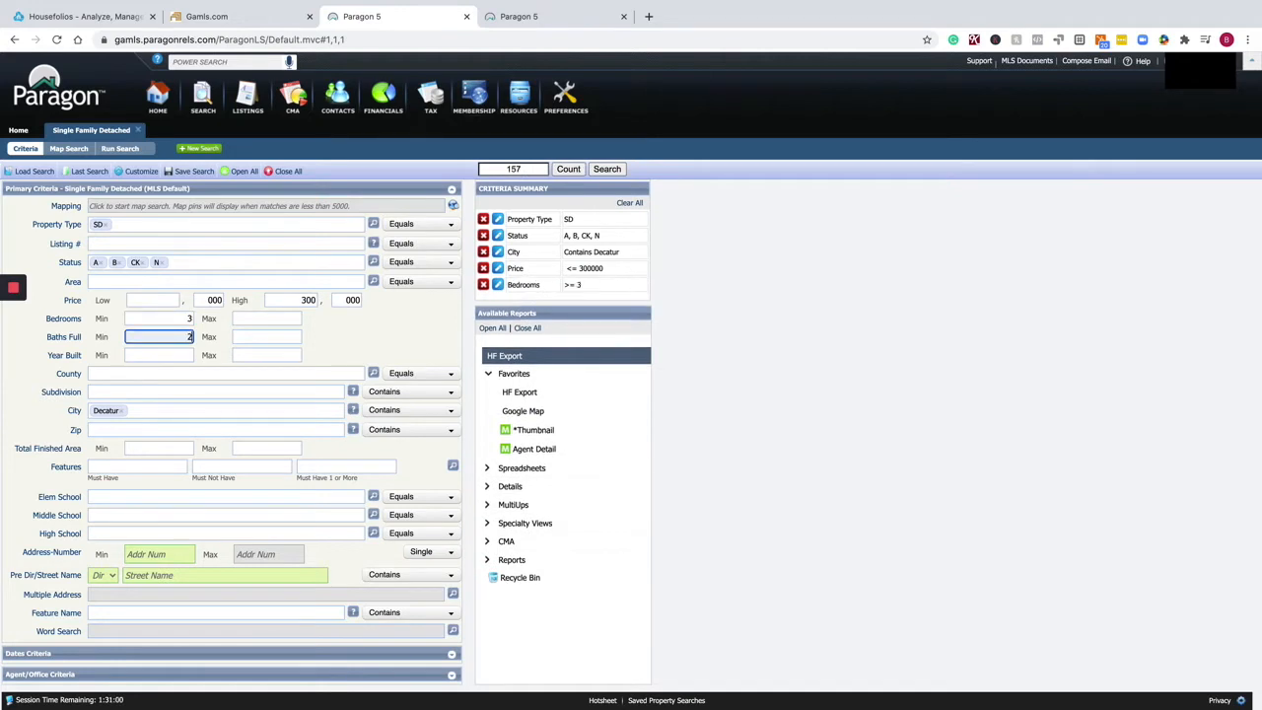
{"action": "left_click", "coordinate": [349, 338]}
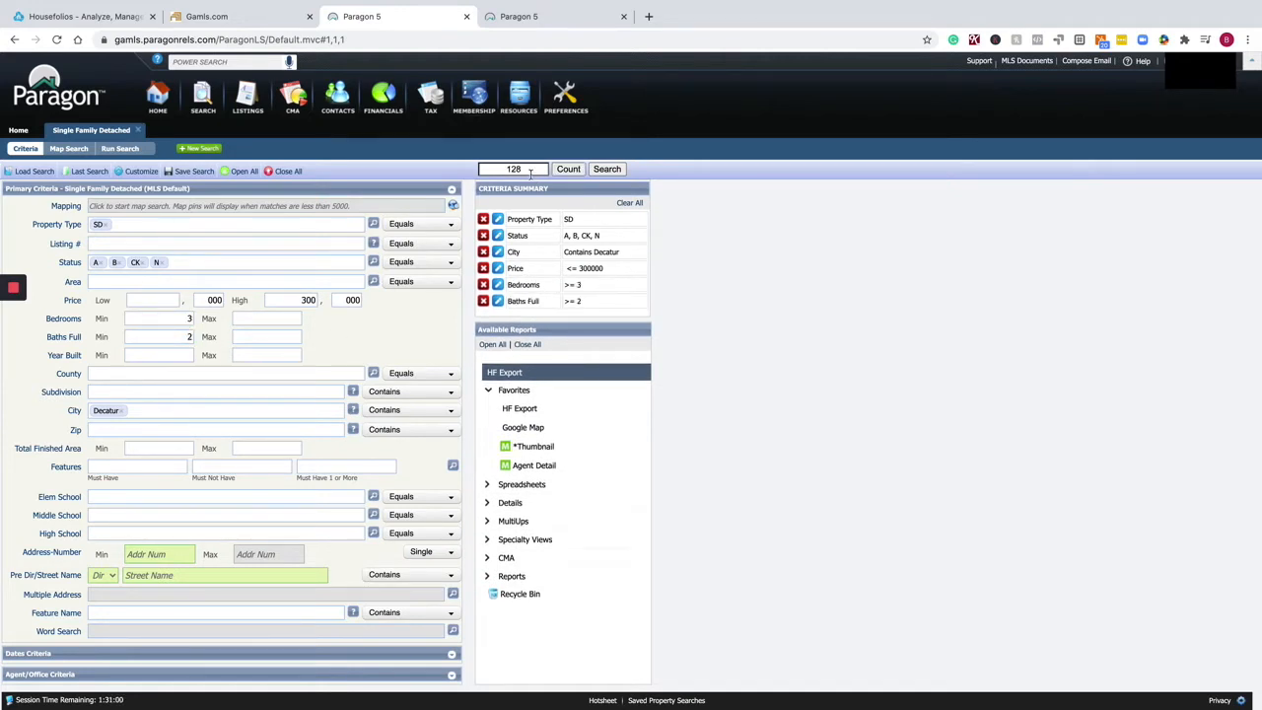
Run the Single Family Detached search and show its results.
{"action": "left_click", "coordinate": [606, 170]}
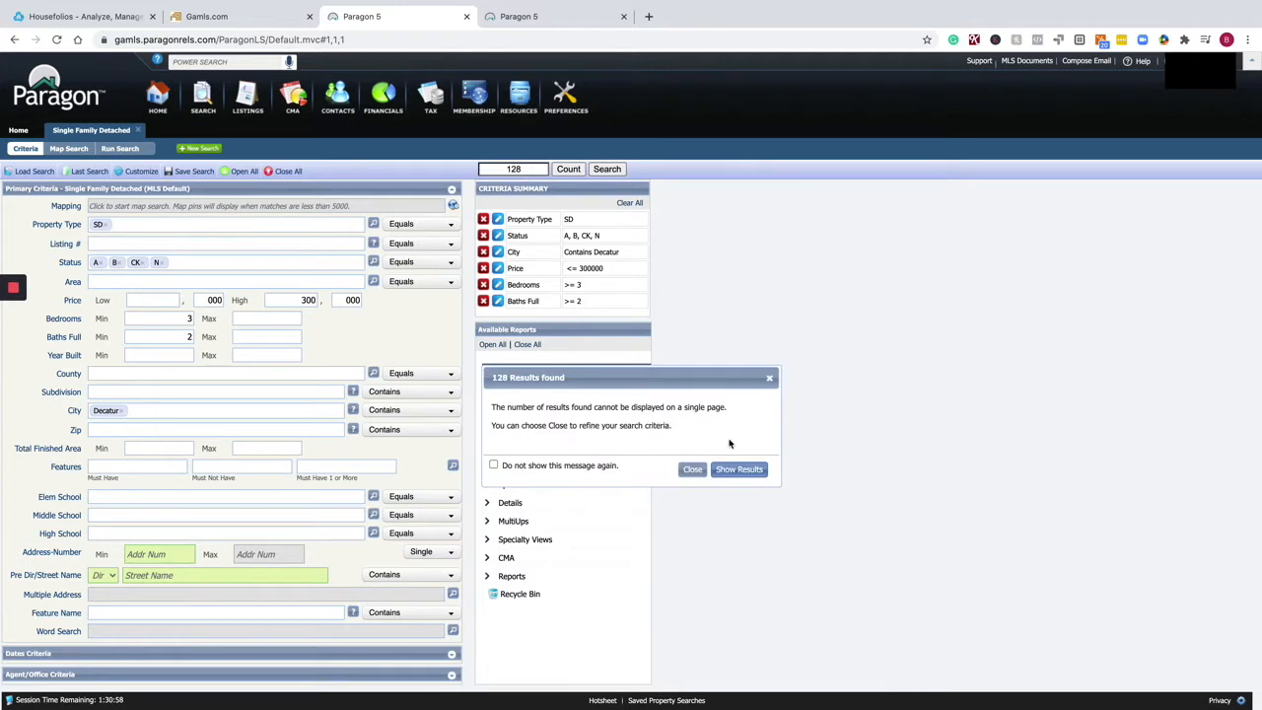
{"action": "left_click", "coordinate": [740, 470]}
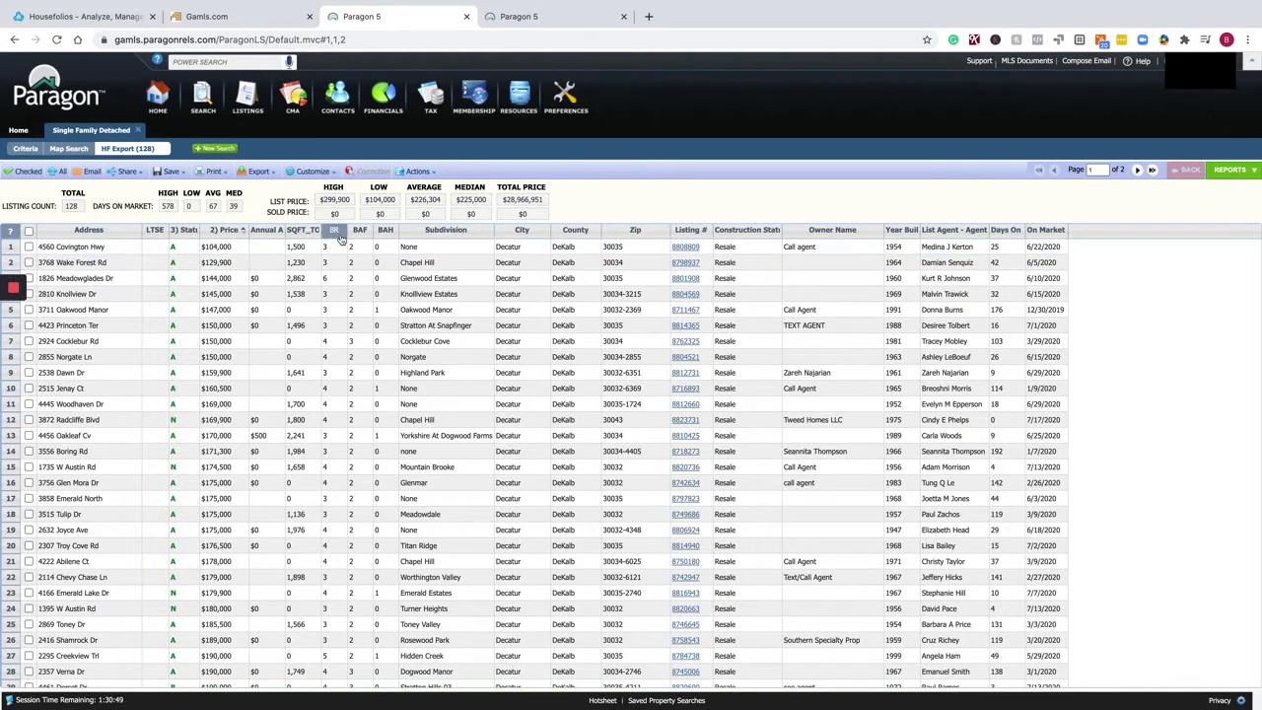
Open the HF Export field preferences and review the selected columns for address, city, zip, beds, baths and square footage.
{"action": "left_click", "coordinate": [306, 173]}
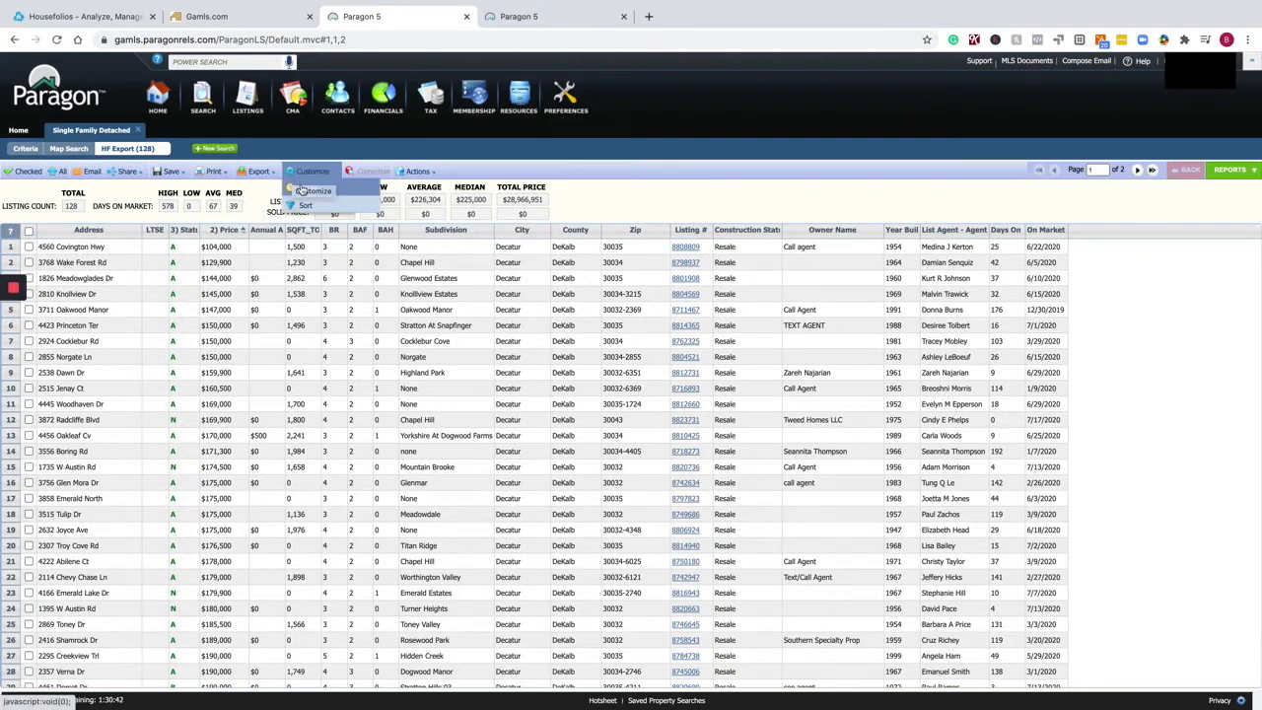
{"action": "left_click", "coordinate": [305, 191]}
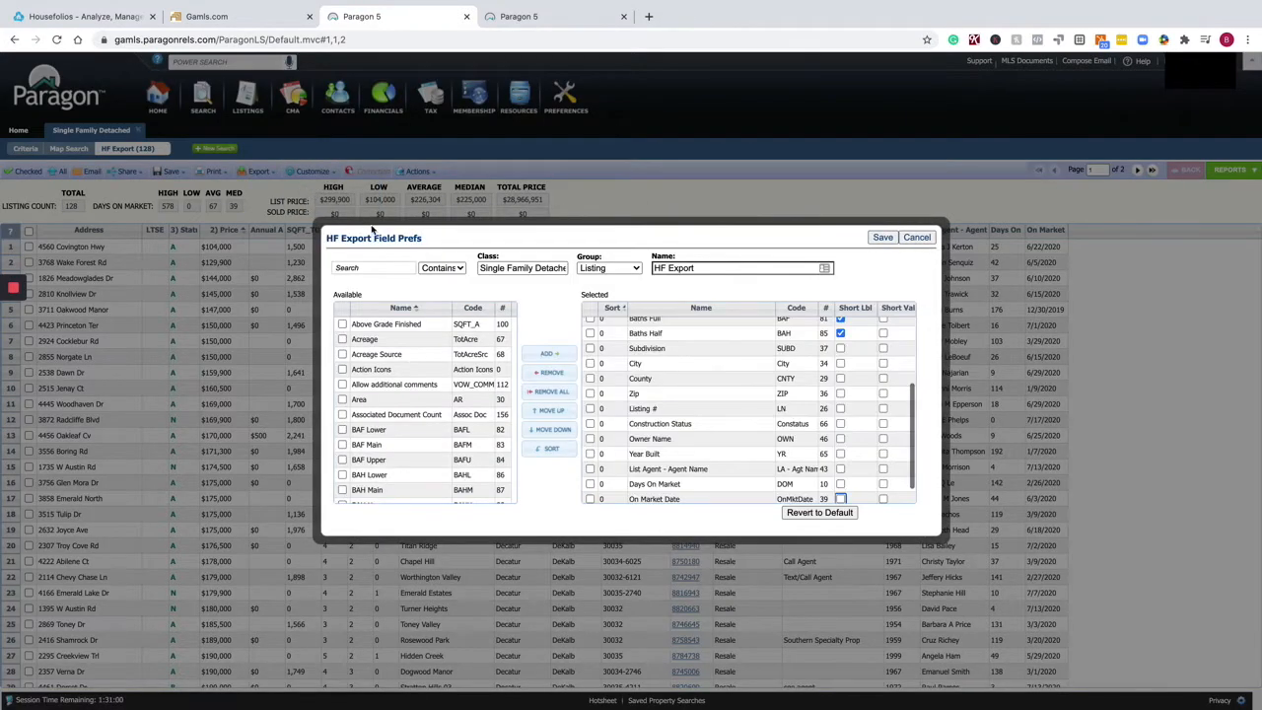
{"action": "left_click", "coordinate": [612, 348]}
{"action": "scroll", "coordinate": [672, 352], "scroll_direction": "up", "scroll_amount": 1}
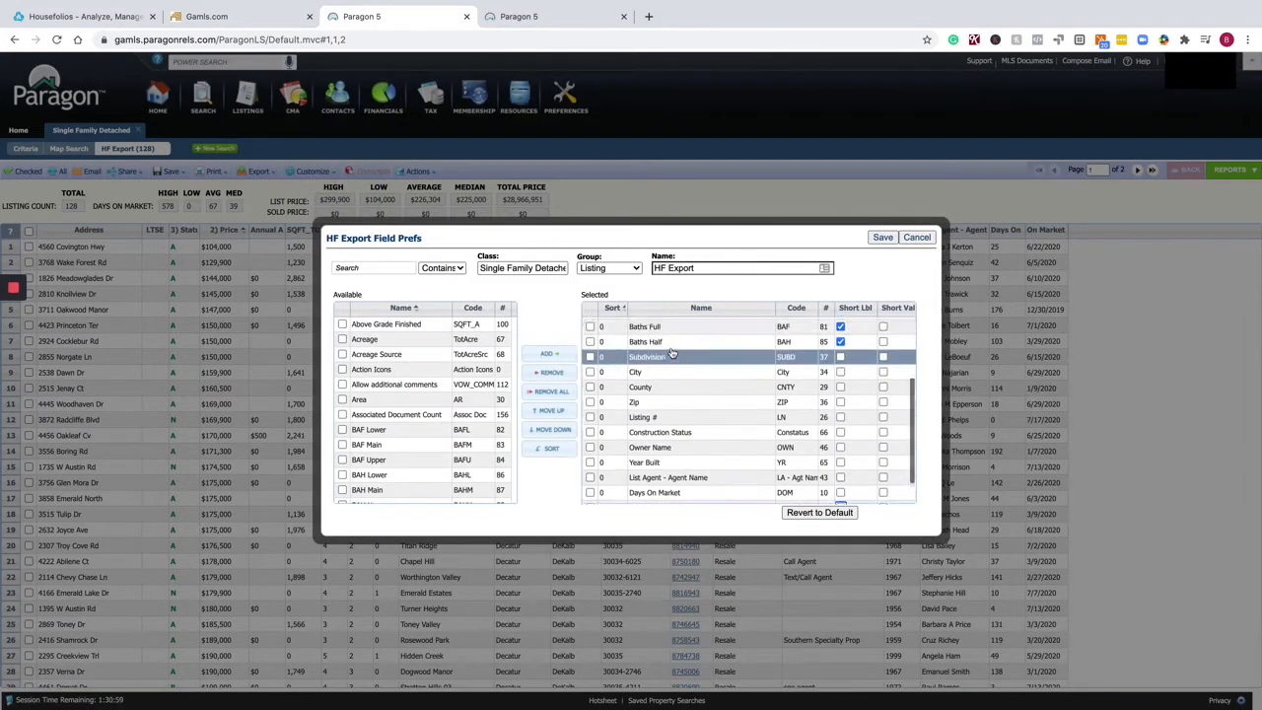
{"action": "scroll", "coordinate": [672, 352], "scroll_direction": "up", "scroll_amount": 4}
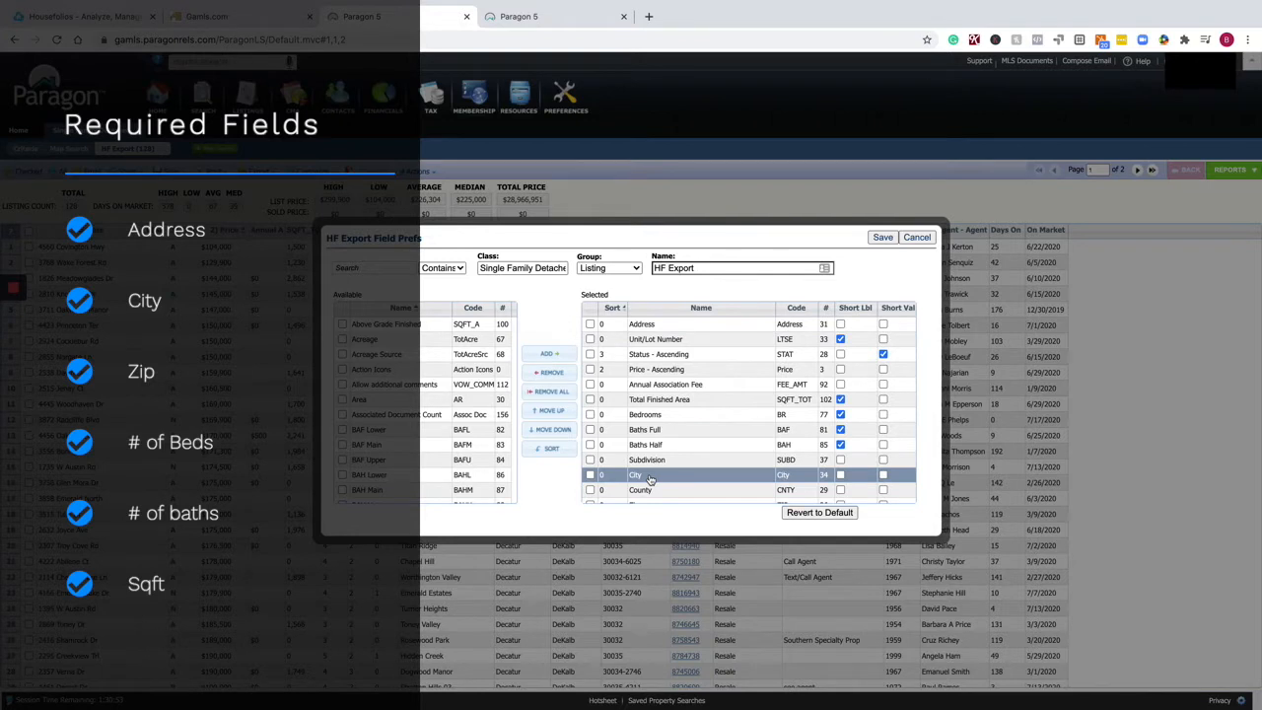
{"action": "scroll", "coordinate": [651, 476], "scroll_direction": "down", "scroll_amount": 3}
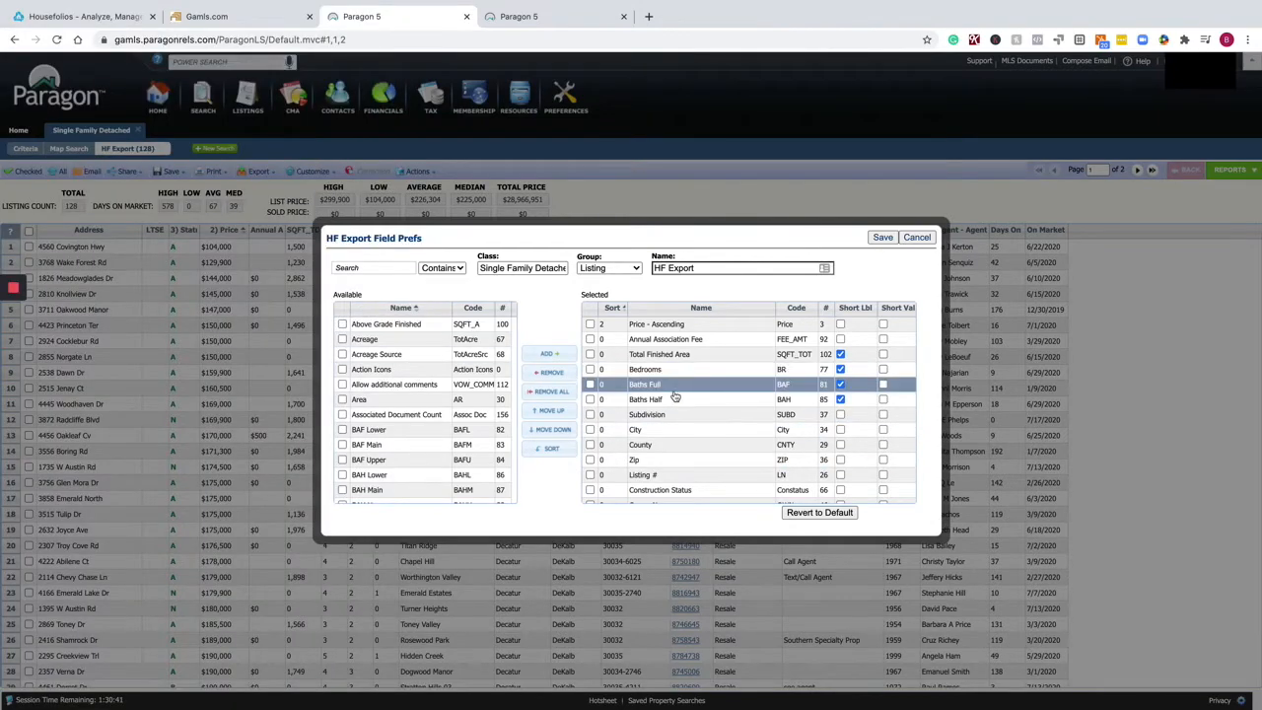
{"action": "scroll", "coordinate": [677, 399], "scroll_direction": "up", "scroll_amount": 1}
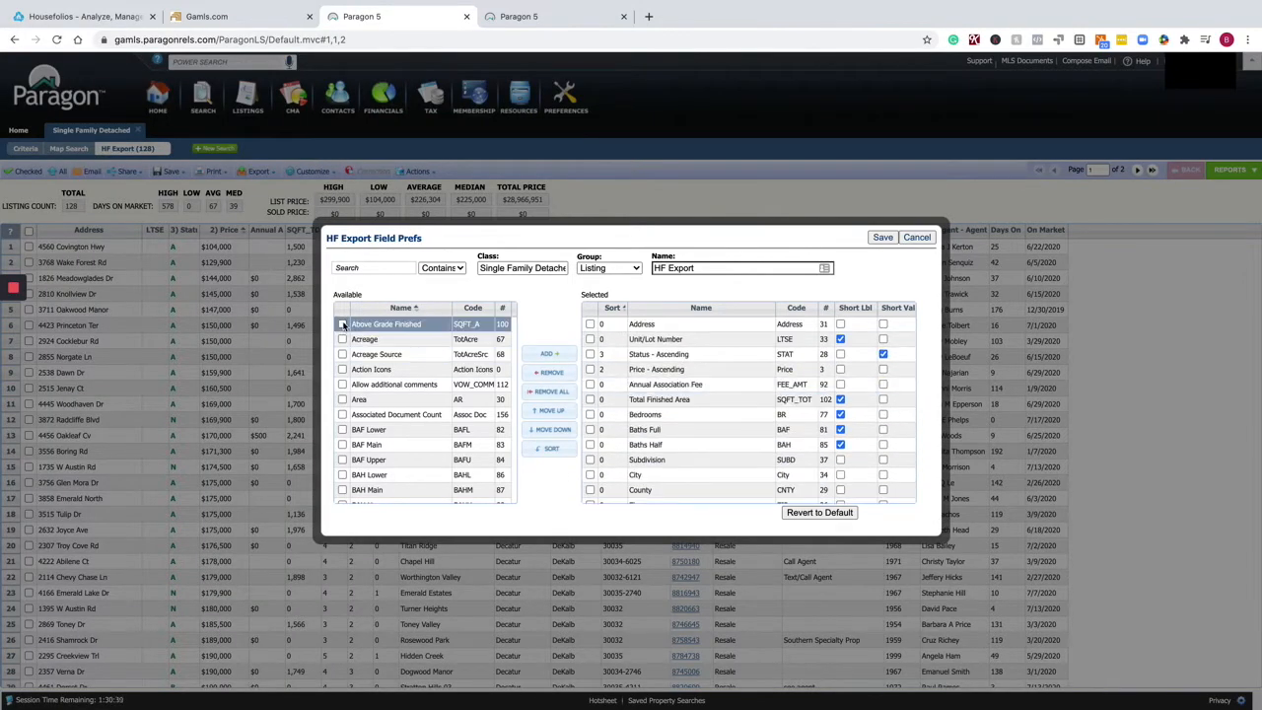
Mark the available Above Grade Finished field, unmark it again, and save the HF Export field preferences.
{"action": "left_click", "coordinate": [342, 325]}
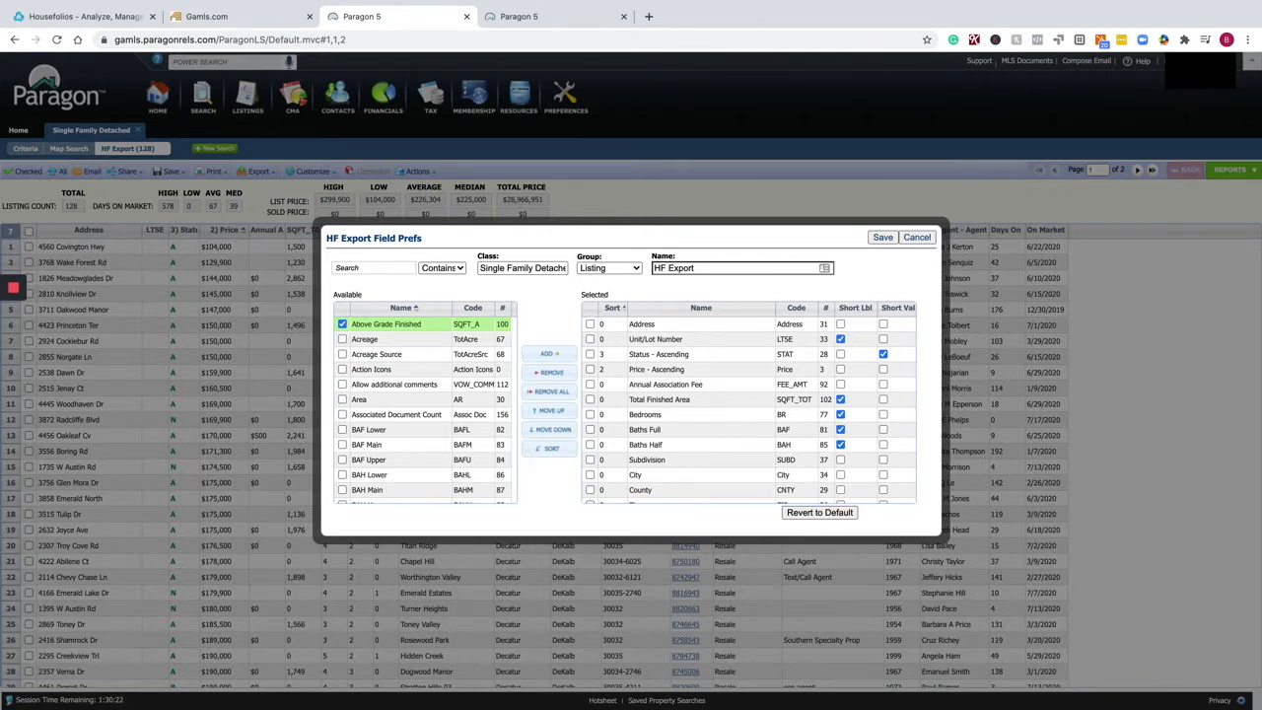
{"action": "left_click", "coordinate": [342, 325]}
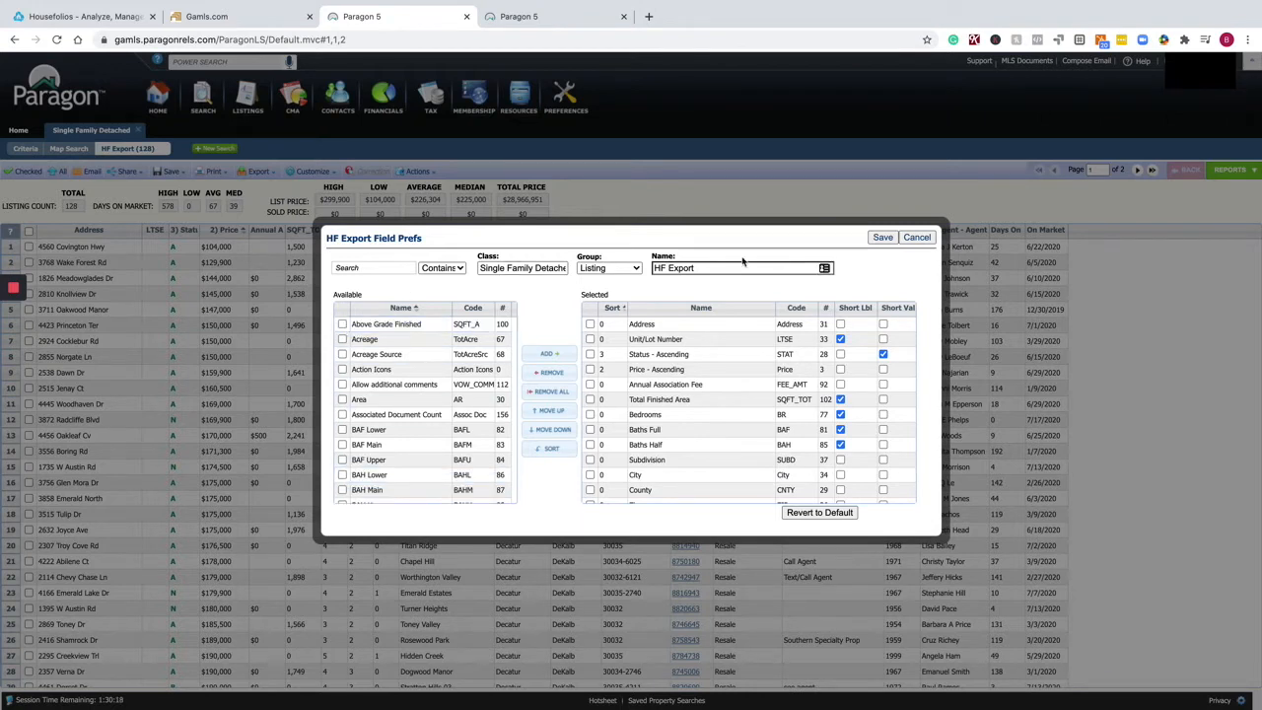
{"action": "left_click", "coordinate": [883, 239]}
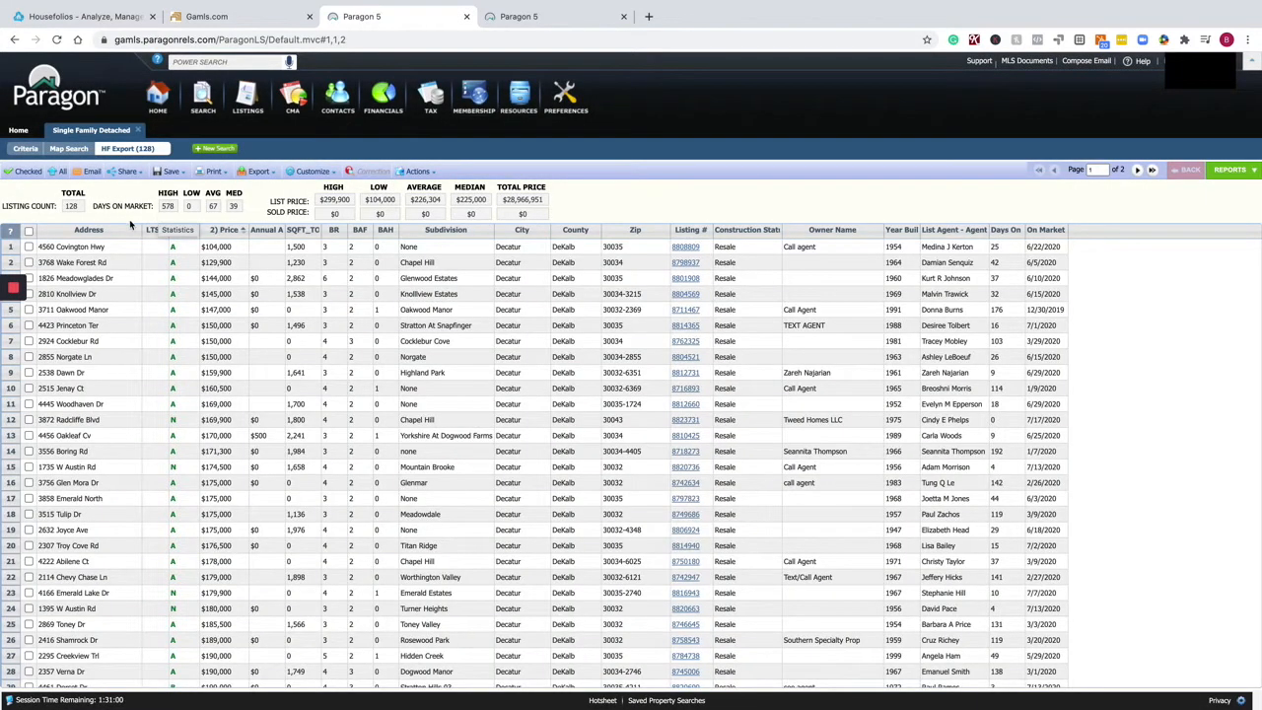
Select the listings on the results page and export All Listings to CSV using the HF Export spreadsheet layout.
{"action": "left_click", "coordinate": [28, 231]}
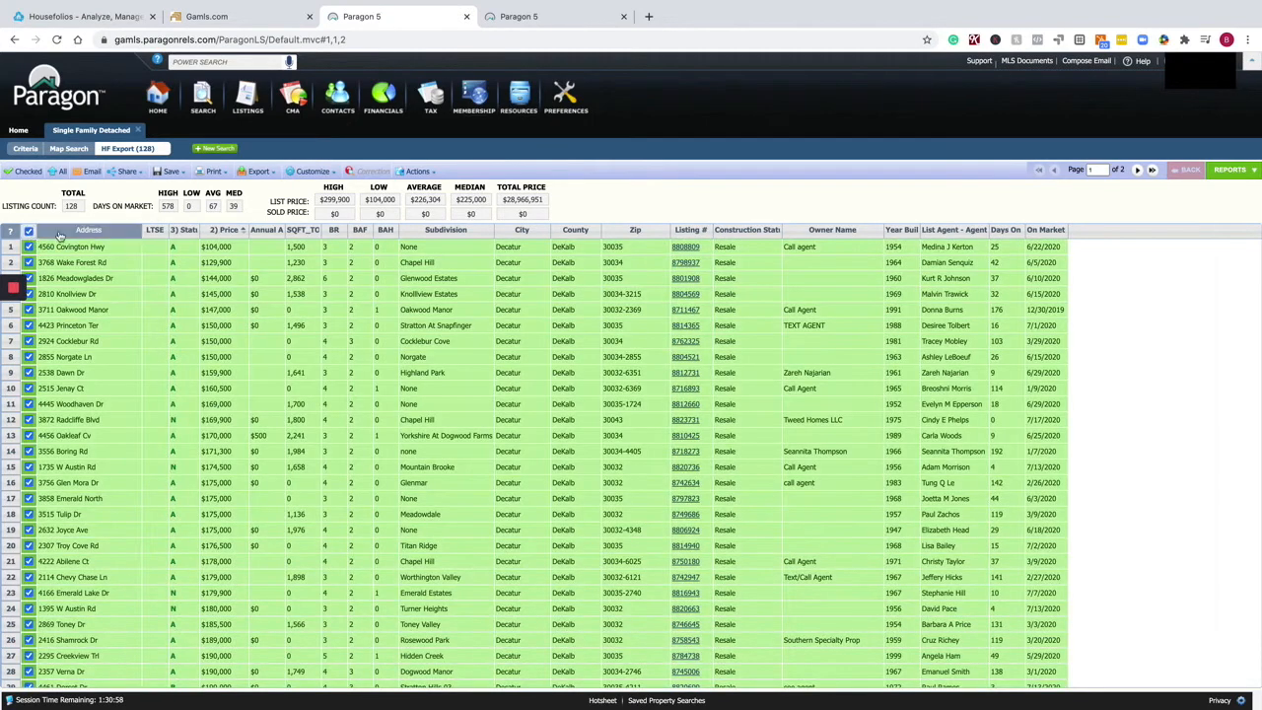
{"action": "left_click", "coordinate": [265, 173]}
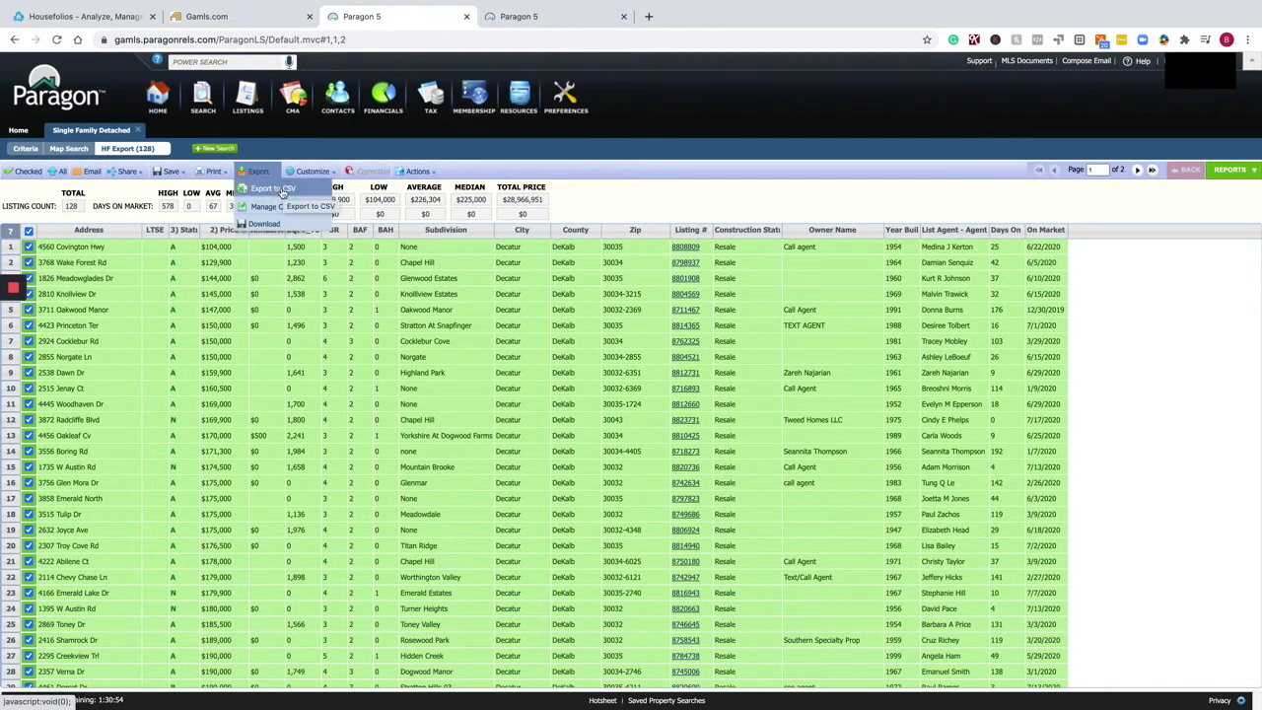
{"action": "left_click", "coordinate": [285, 192]}
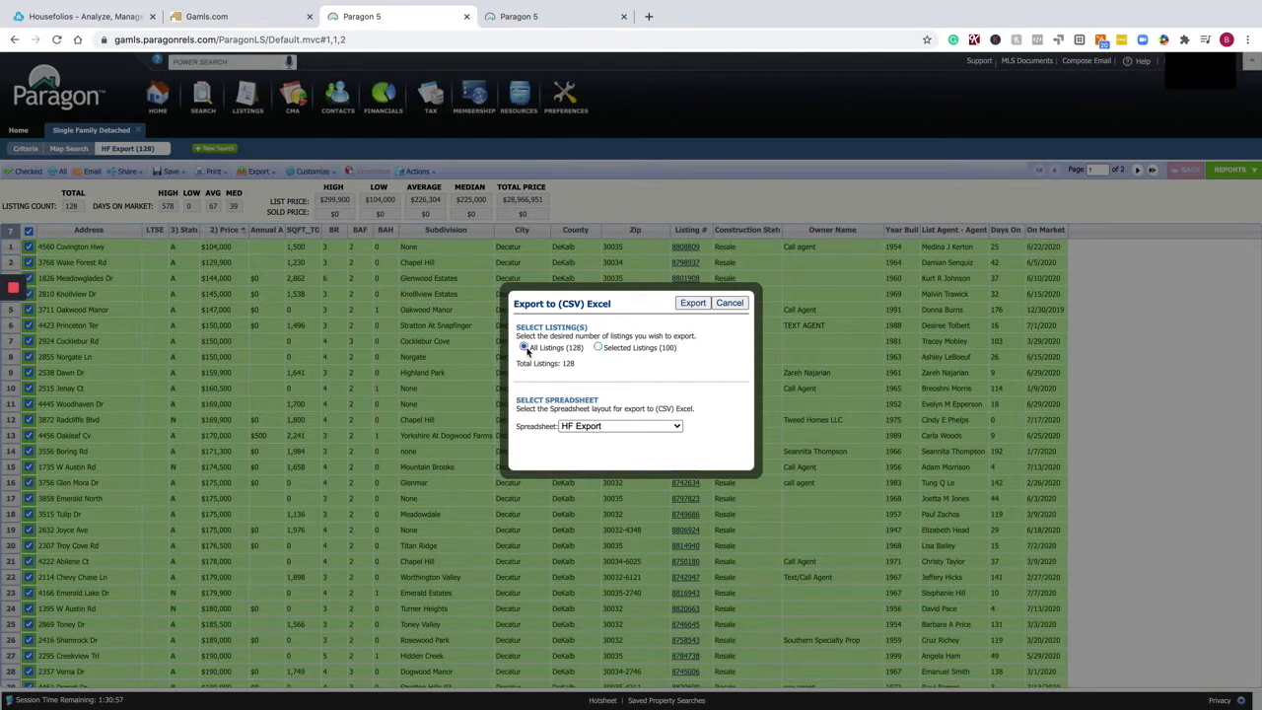
{"action": "left_click", "coordinate": [683, 305]}
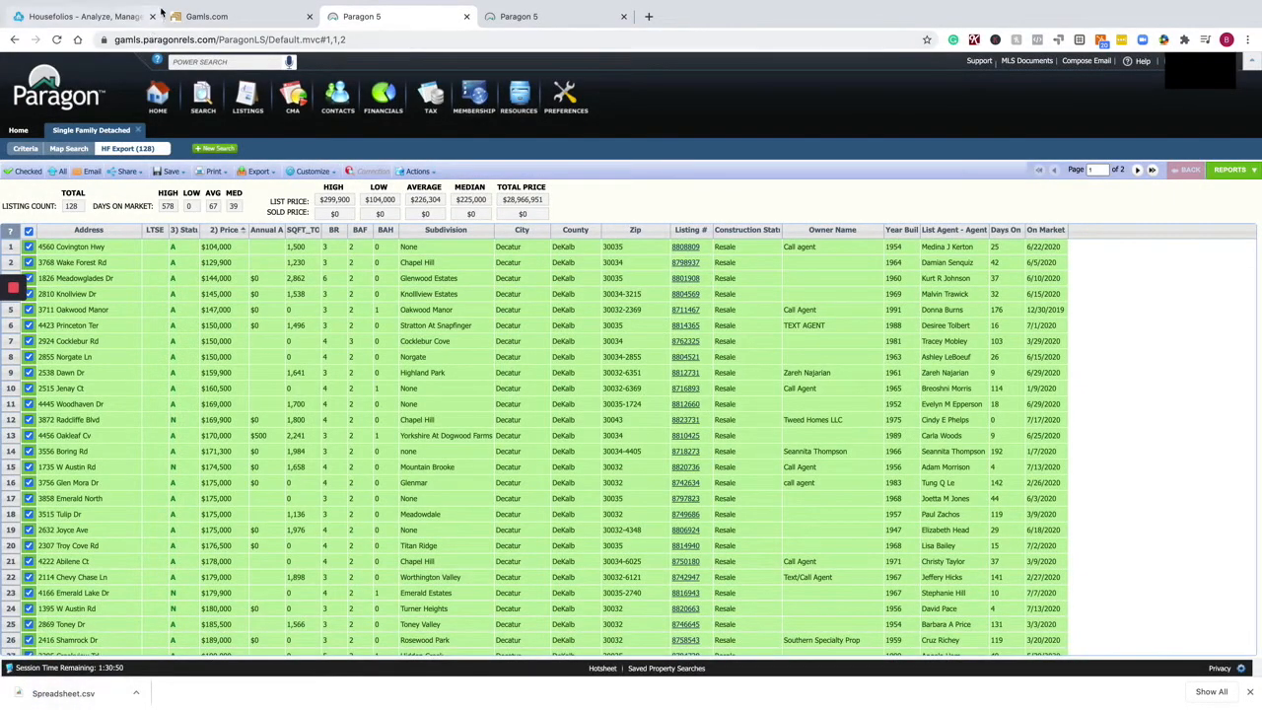
Switch back to Housefolios, add Spreadsheet.csv as the upload file and continue to column matching.
{"action": "left_click", "coordinate": [114, 17]}
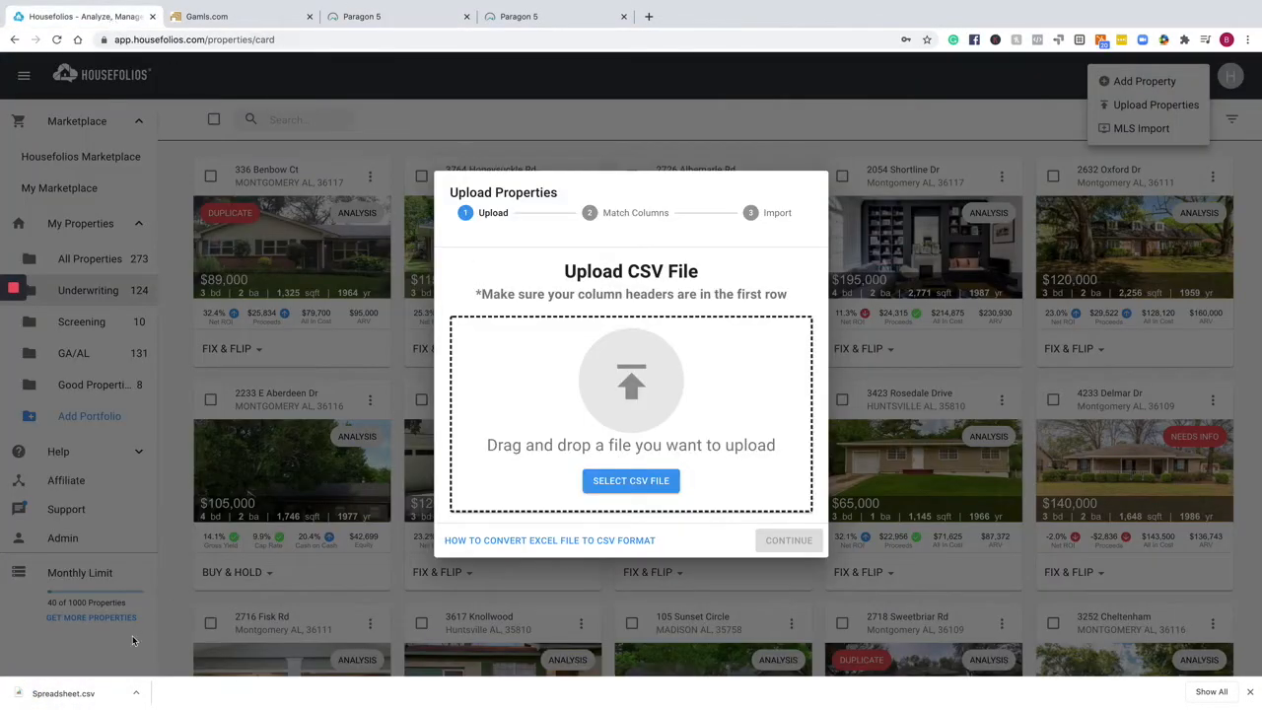
{"action": "left_click_drag", "start_coordinate": [85, 694], "coordinate": [597, 407]}
{"action": "left_click", "coordinate": [785, 540]}
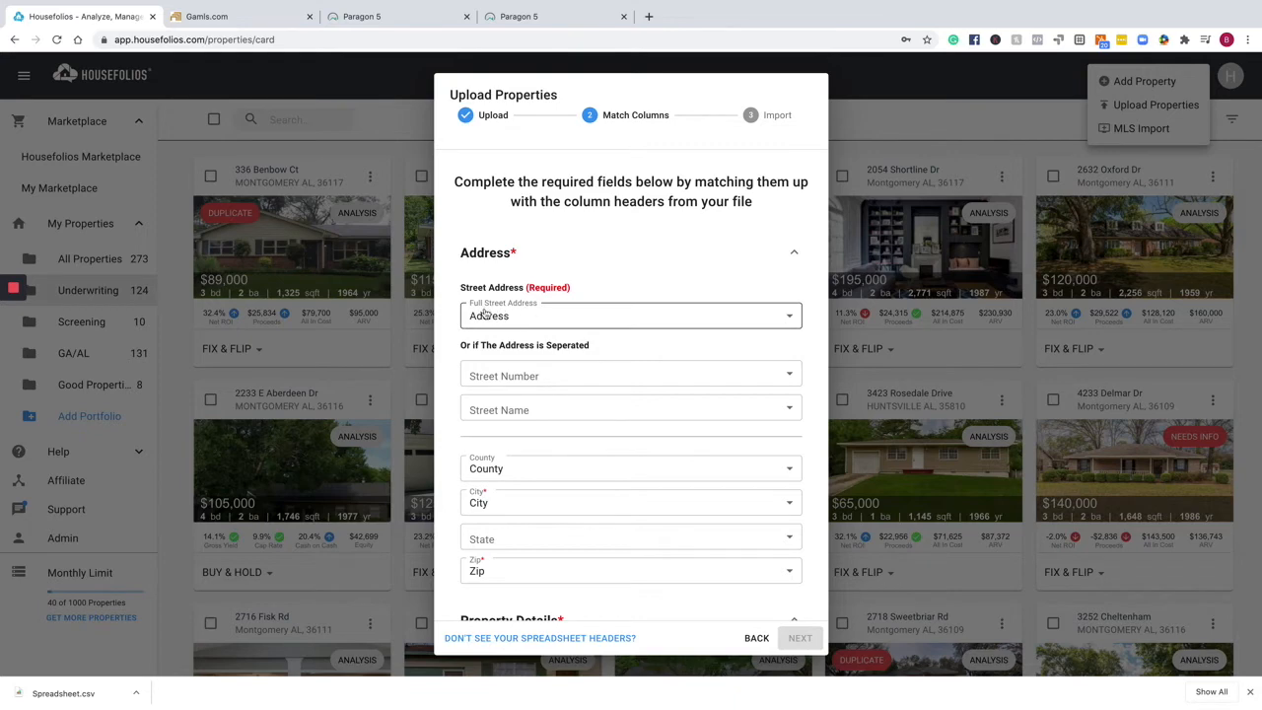
Match Full Street Address to the Address column and leave State unmatched.
{"action": "left_click", "coordinate": [555, 320]}
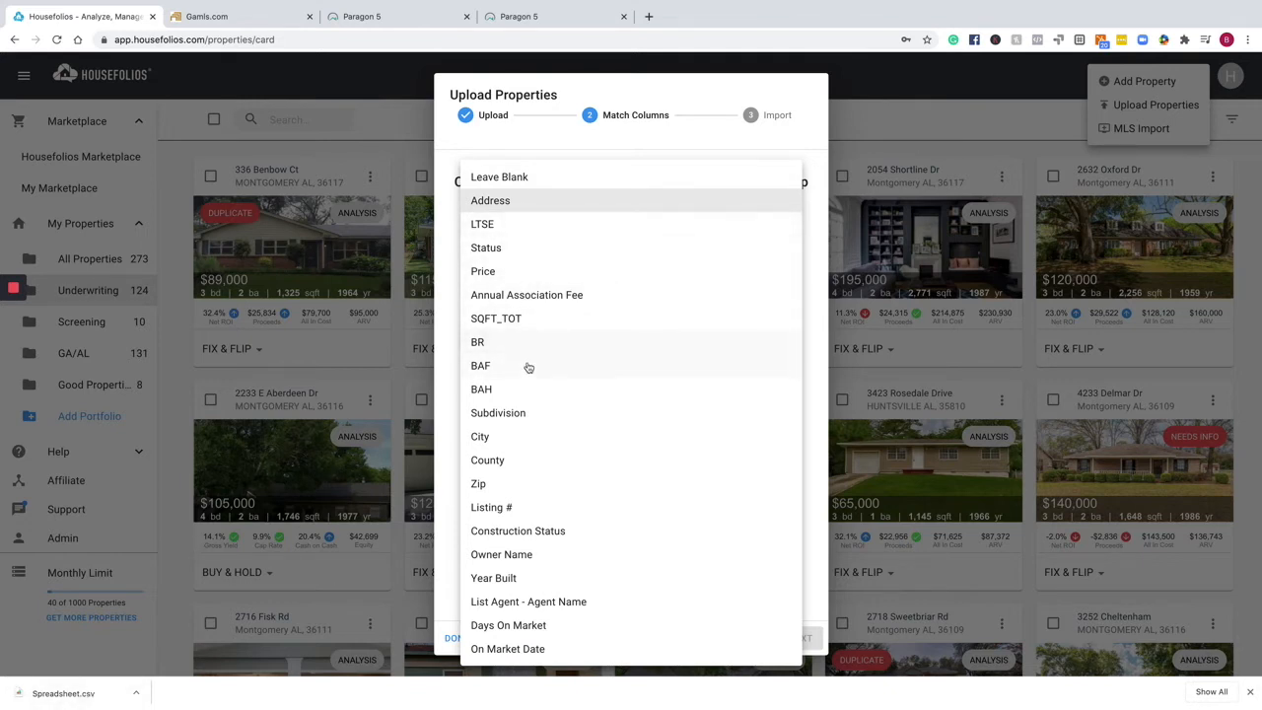
{"action": "left_click", "coordinate": [497, 203]}
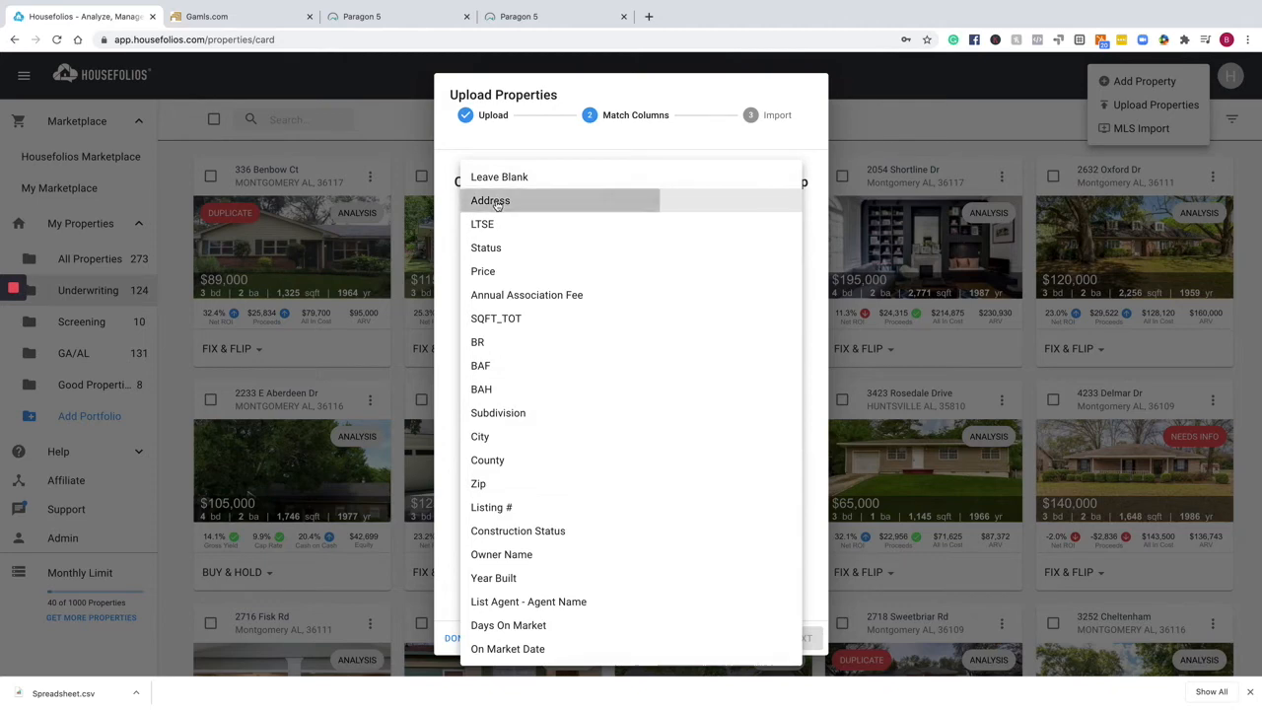
{"action": "scroll", "coordinate": [516, 428], "scroll_direction": "down", "scroll_amount": 1}
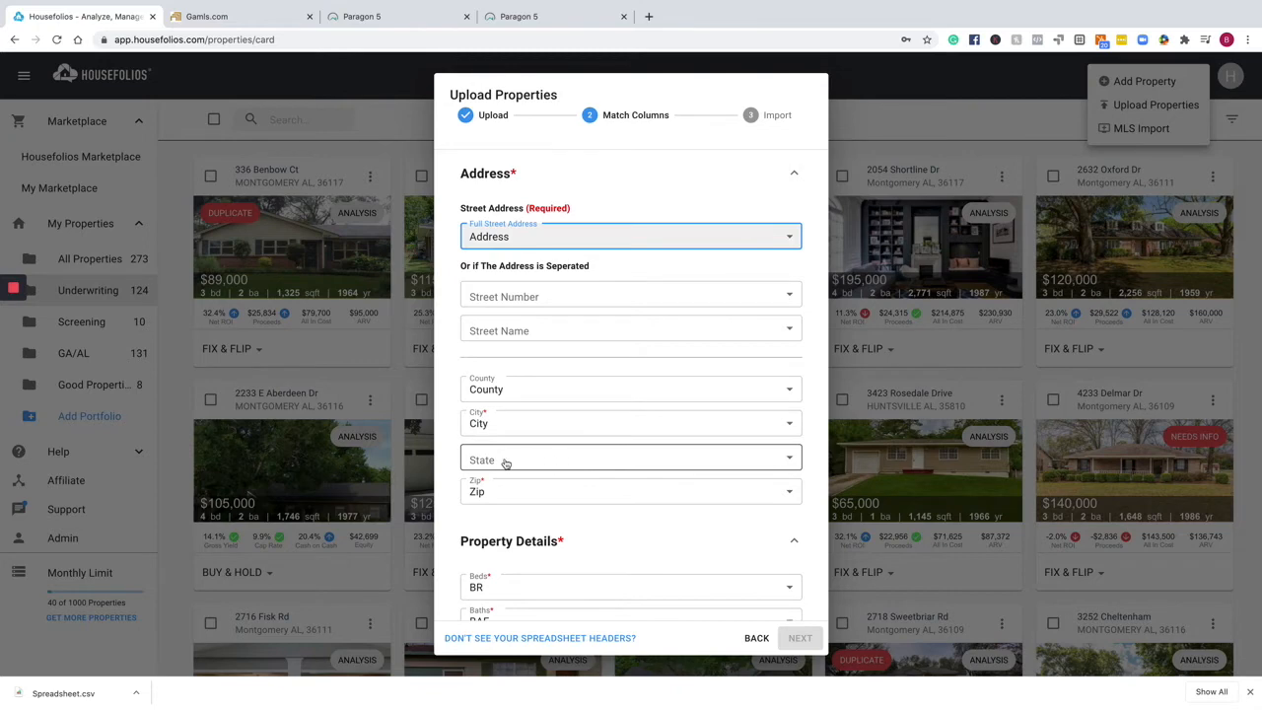
{"action": "left_click", "coordinate": [520, 468]}
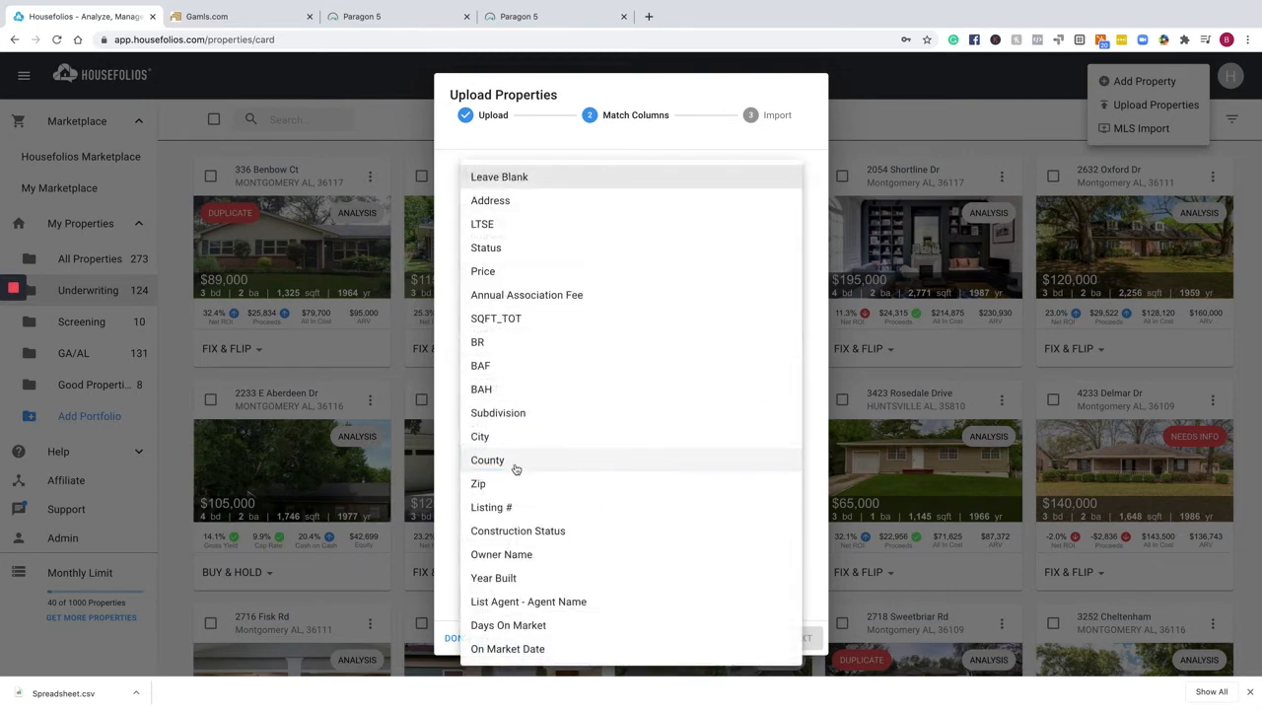
{"action": "left_click", "coordinate": [455, 472]}
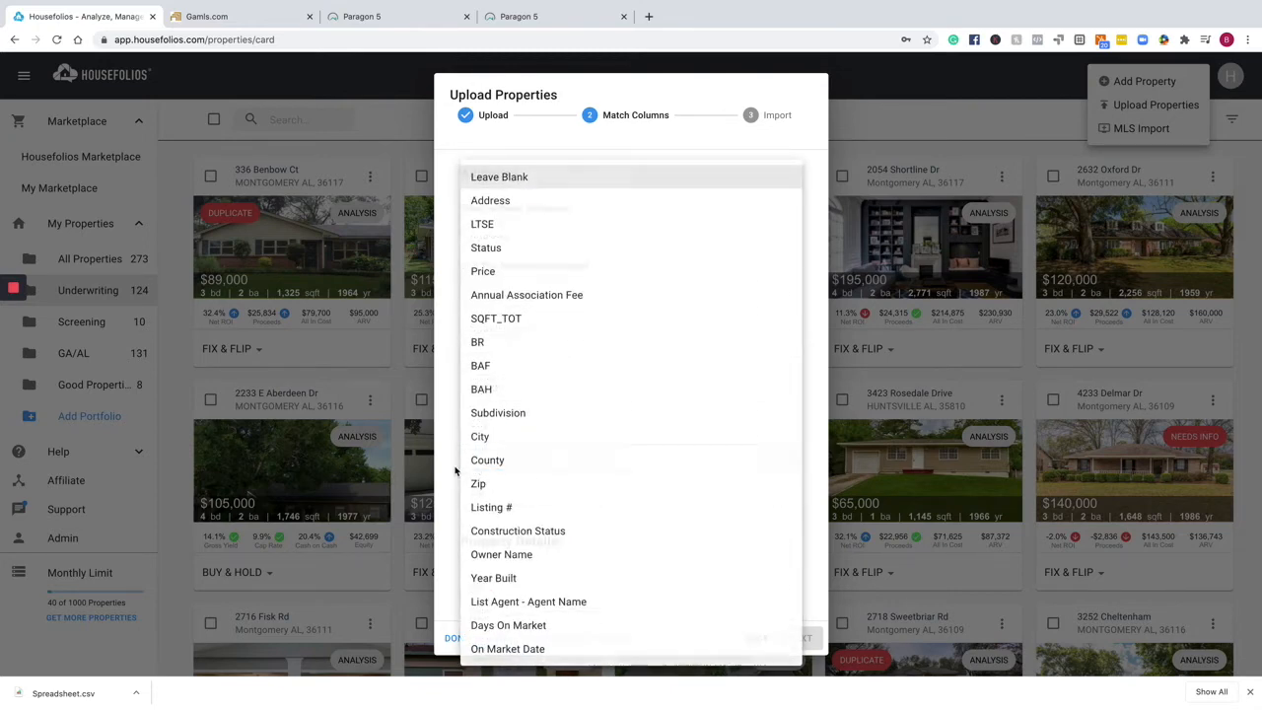
Match the required Square Feet field to the SQFT_TOT column and check the remaining property detail matches.
{"action": "scroll", "coordinate": [489, 437], "scroll_direction": "down", "scroll_amount": 3}
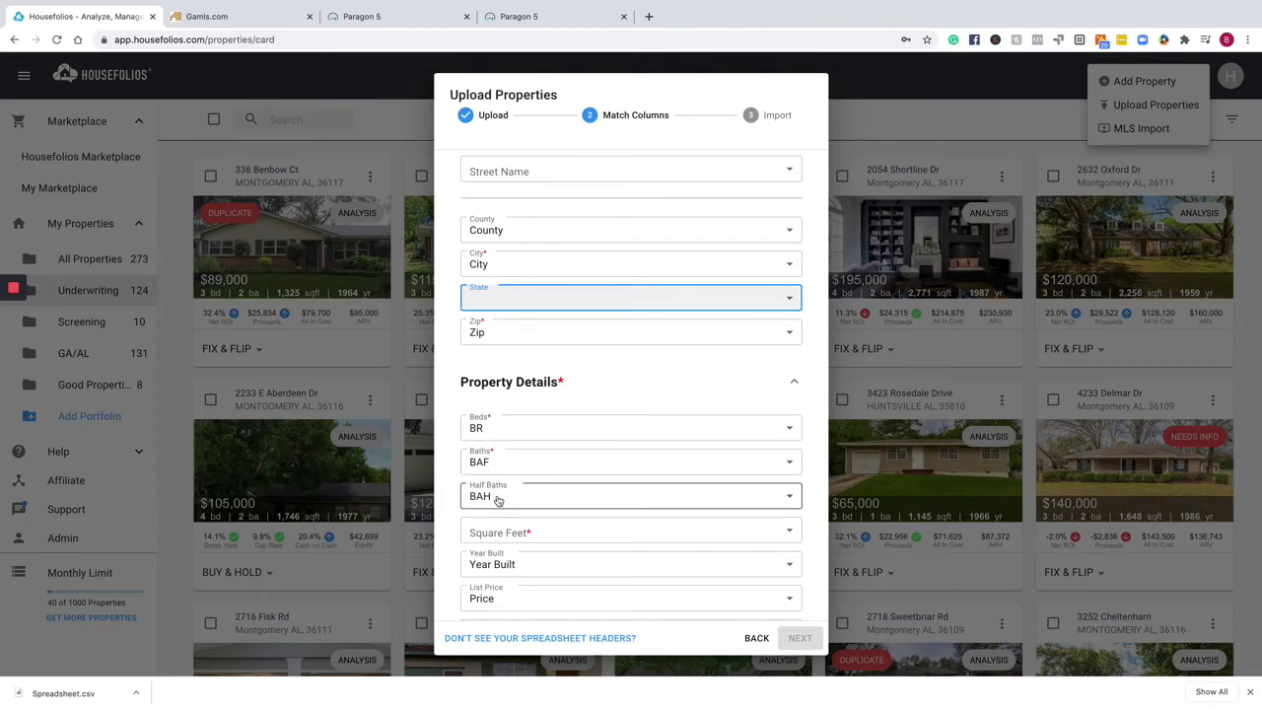
{"action": "left_click", "coordinate": [544, 531]}
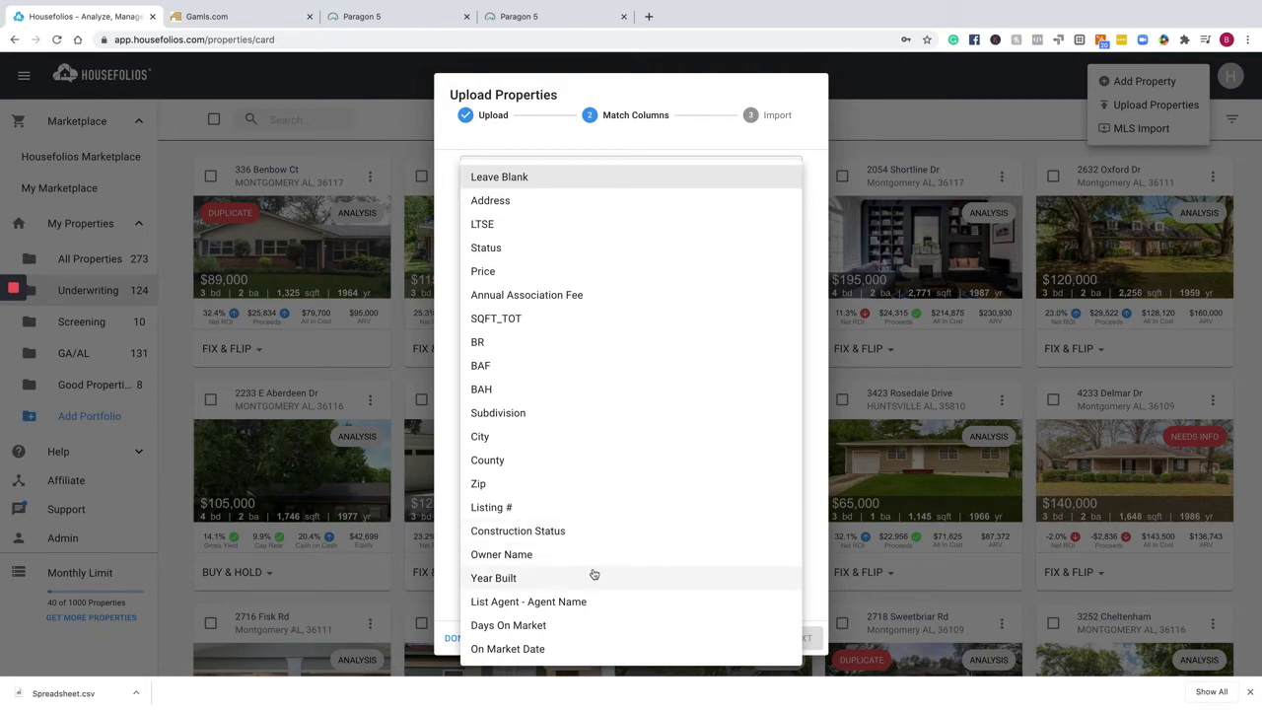
{"action": "left_click", "coordinate": [523, 320]}
{"action": "scroll", "coordinate": [513, 523], "scroll_direction": "down", "scroll_amount": 3}
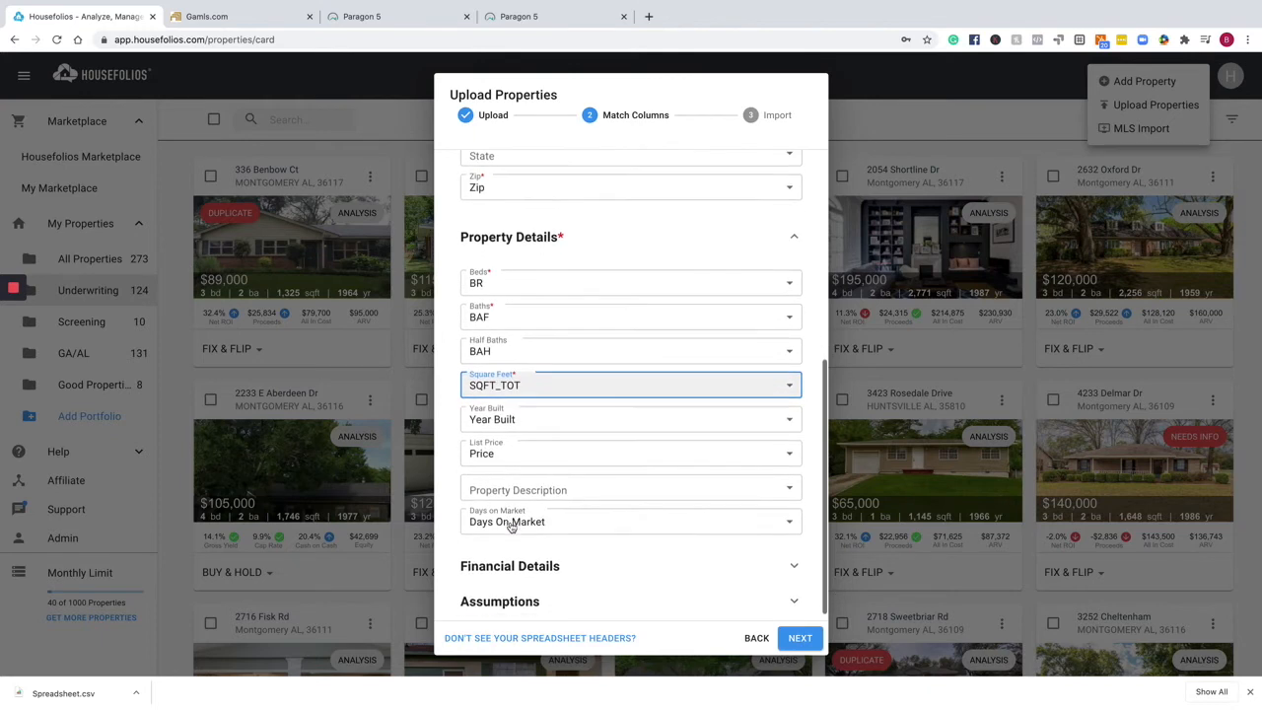
Accept the column matches and create a new portfolio named MLS Import for the upload.
{"action": "left_click", "coordinate": [800, 638]}
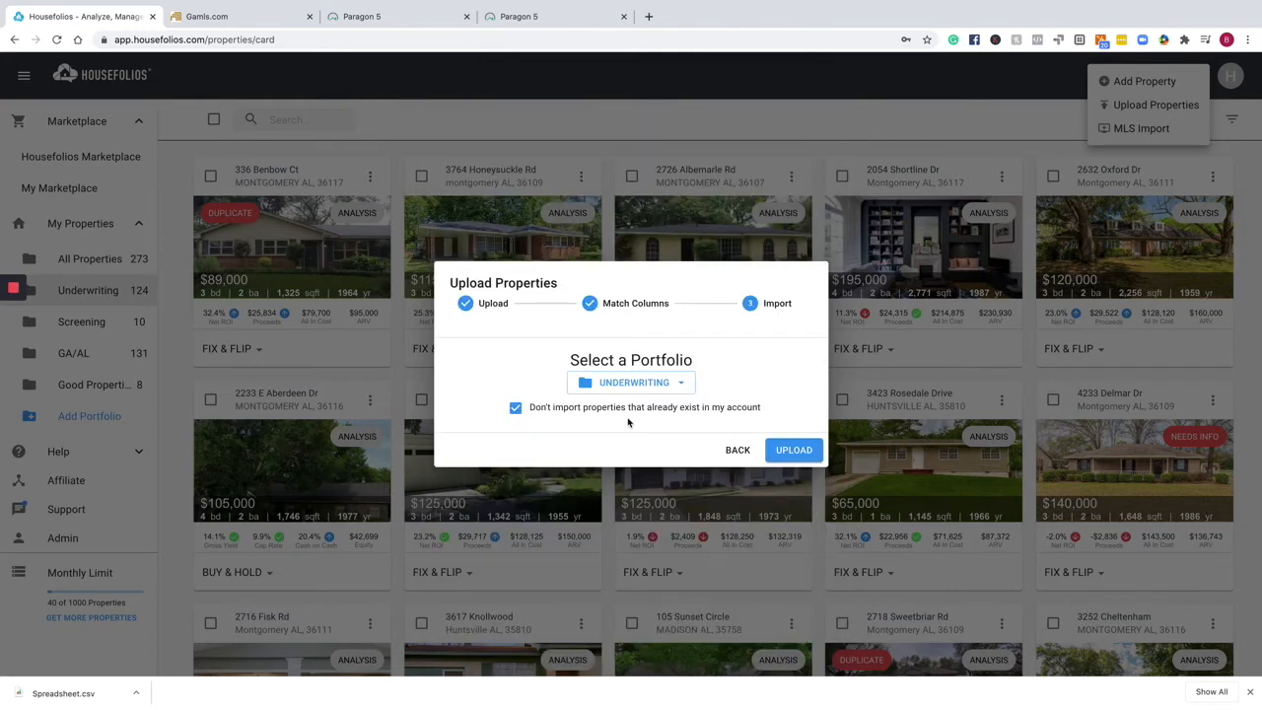
{"action": "left_click", "coordinate": [685, 391]}
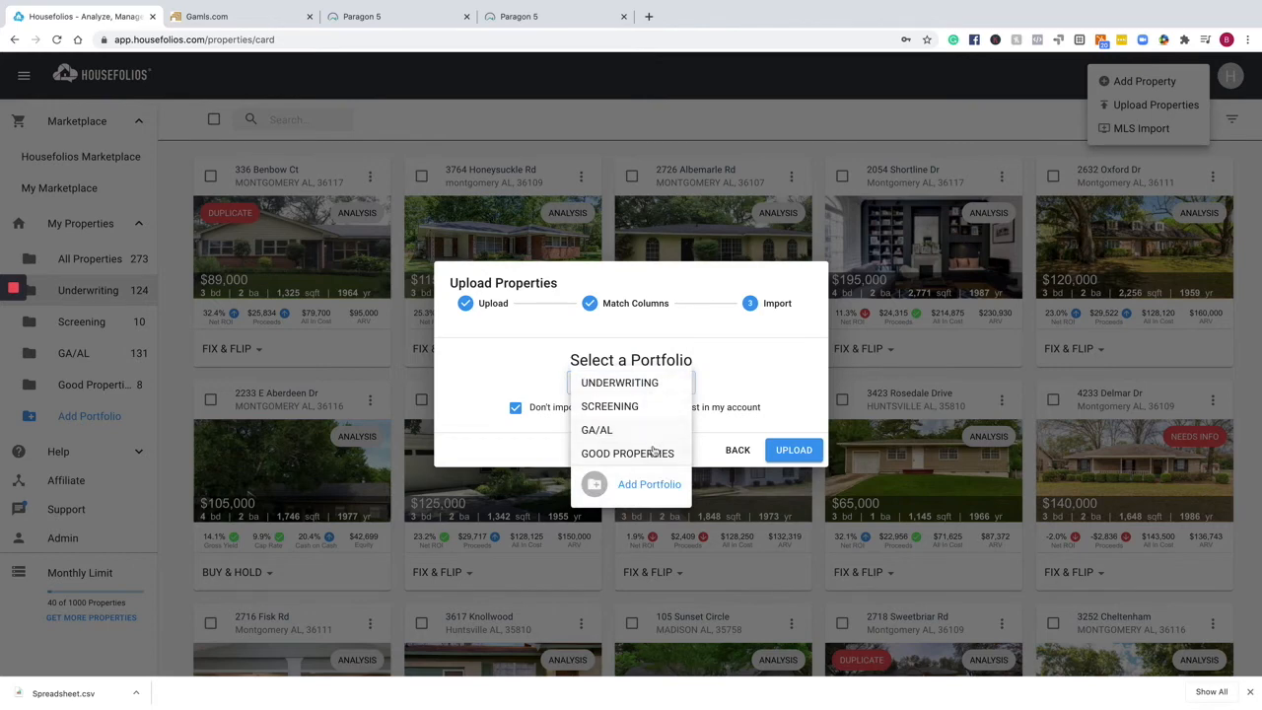
{"action": "left_click", "coordinate": [609, 485]}
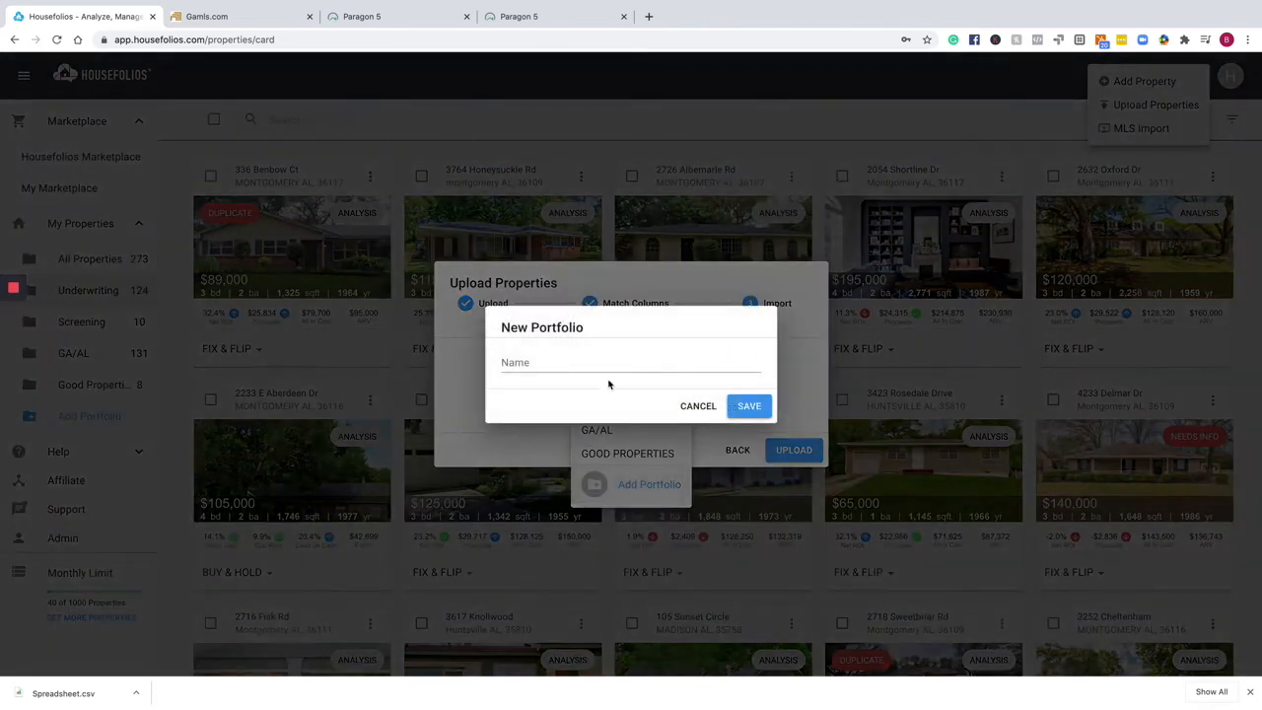
{"action": "left_click", "coordinate": [603, 363]}
{"action": "type", "text": "MLS Import"}
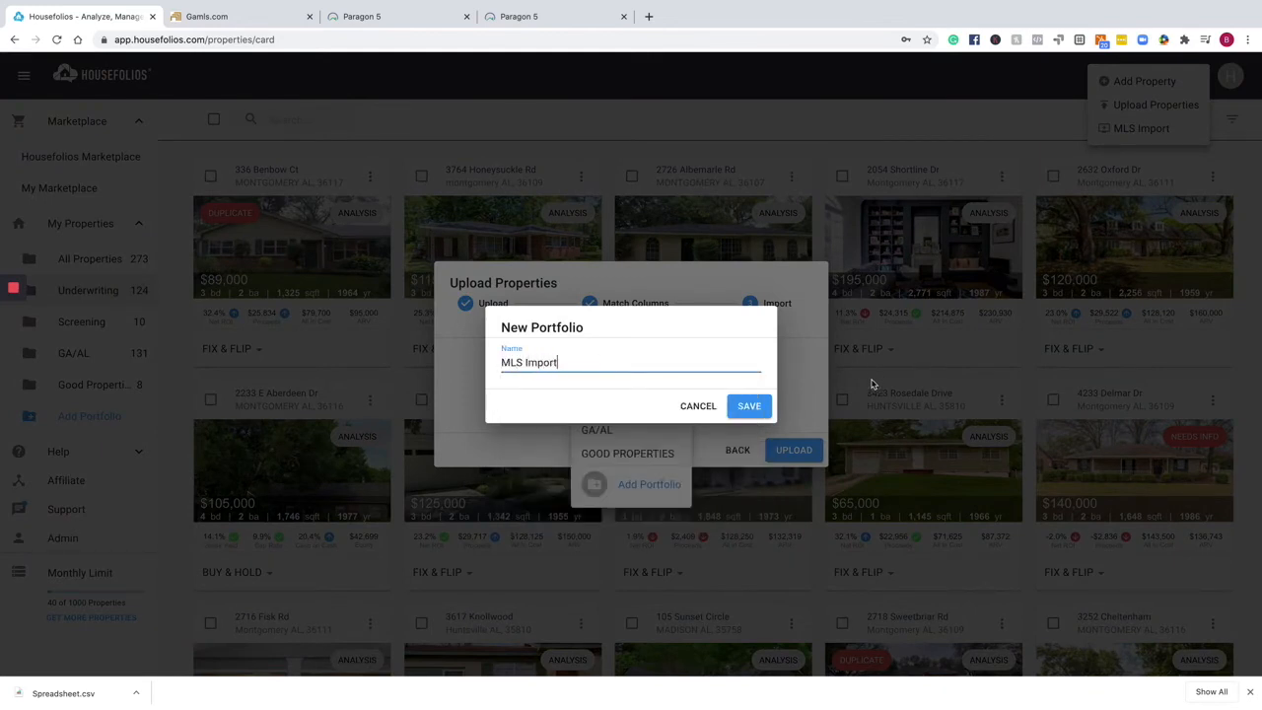
{"action": "left_click", "coordinate": [733, 412]}
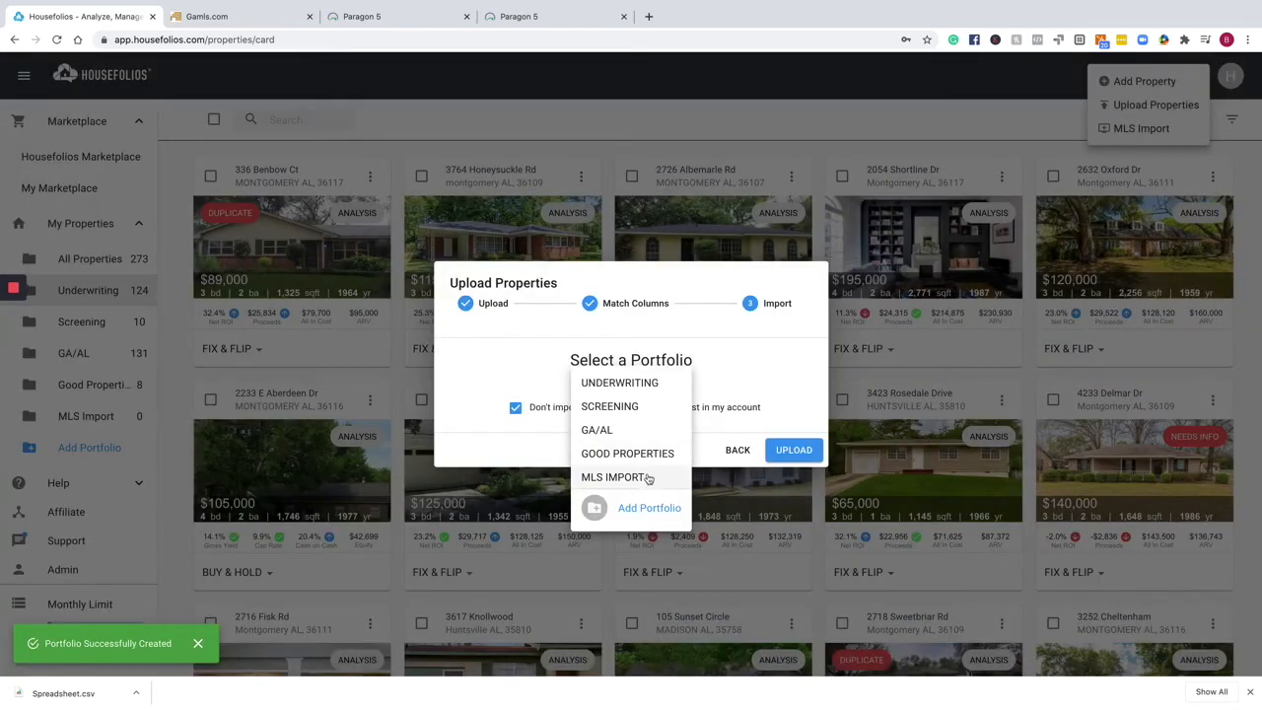
Upload the properties into the MLS Import portfolio, skipping ones already in the account, and dismiss the duplicates notice.
{"action": "left_click", "coordinate": [648, 478]}
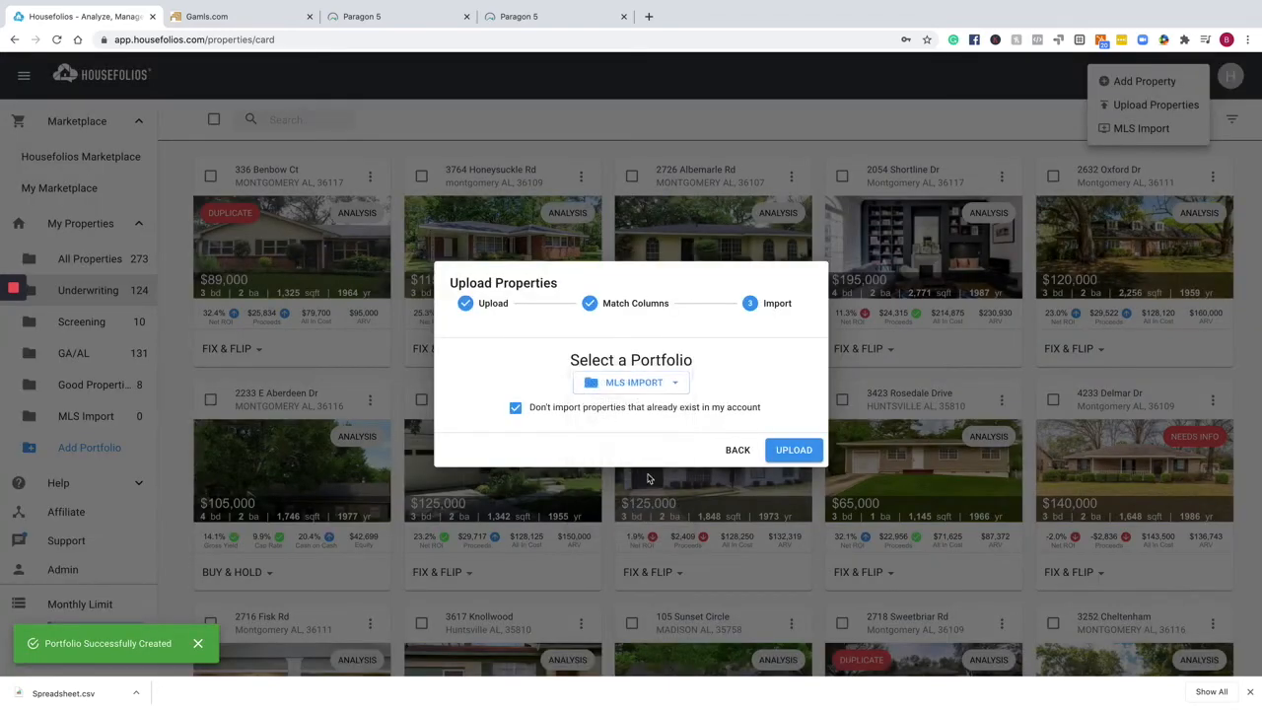
{"action": "left_click", "coordinate": [793, 448]}
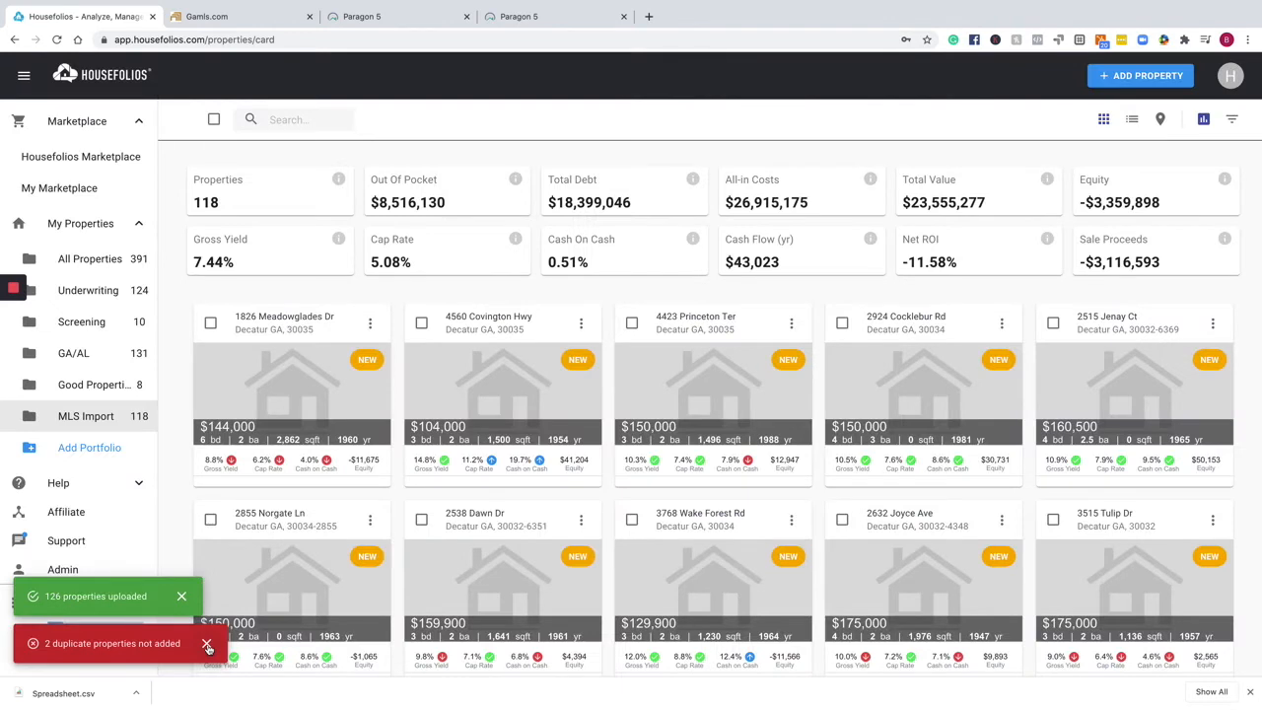
{"action": "left_click", "coordinate": [207, 645]}
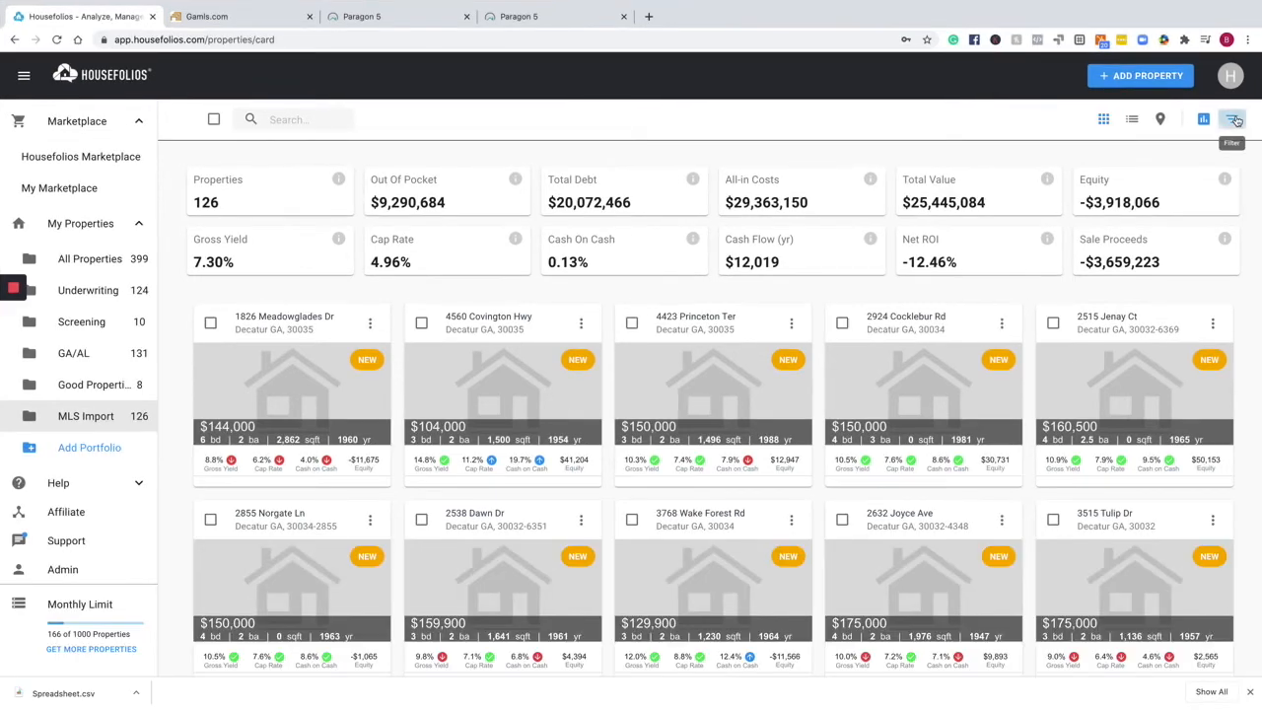
Filter the imported properties by a minimum CAP rate of 7%, raise it to 8%, and close the filter.
{"action": "left_click", "coordinate": [1230, 122]}
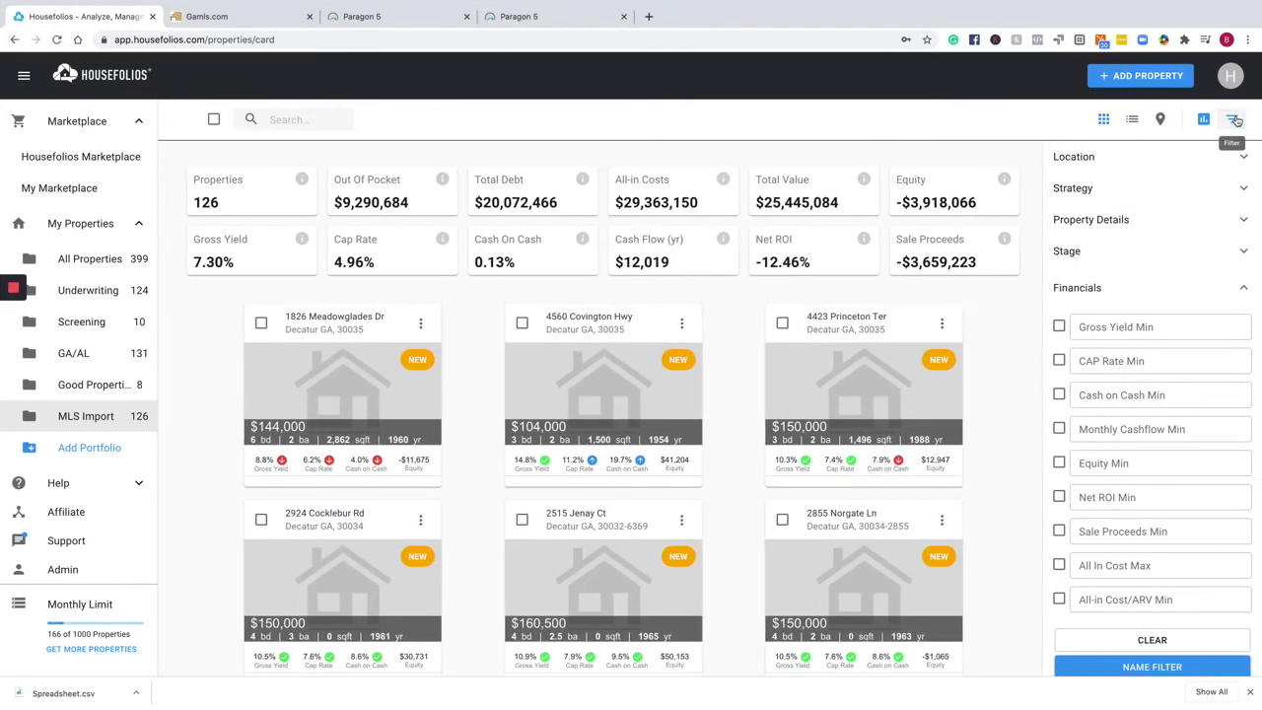
{"action": "left_click", "coordinate": [1085, 359]}
{"action": "type", "text": "7"}
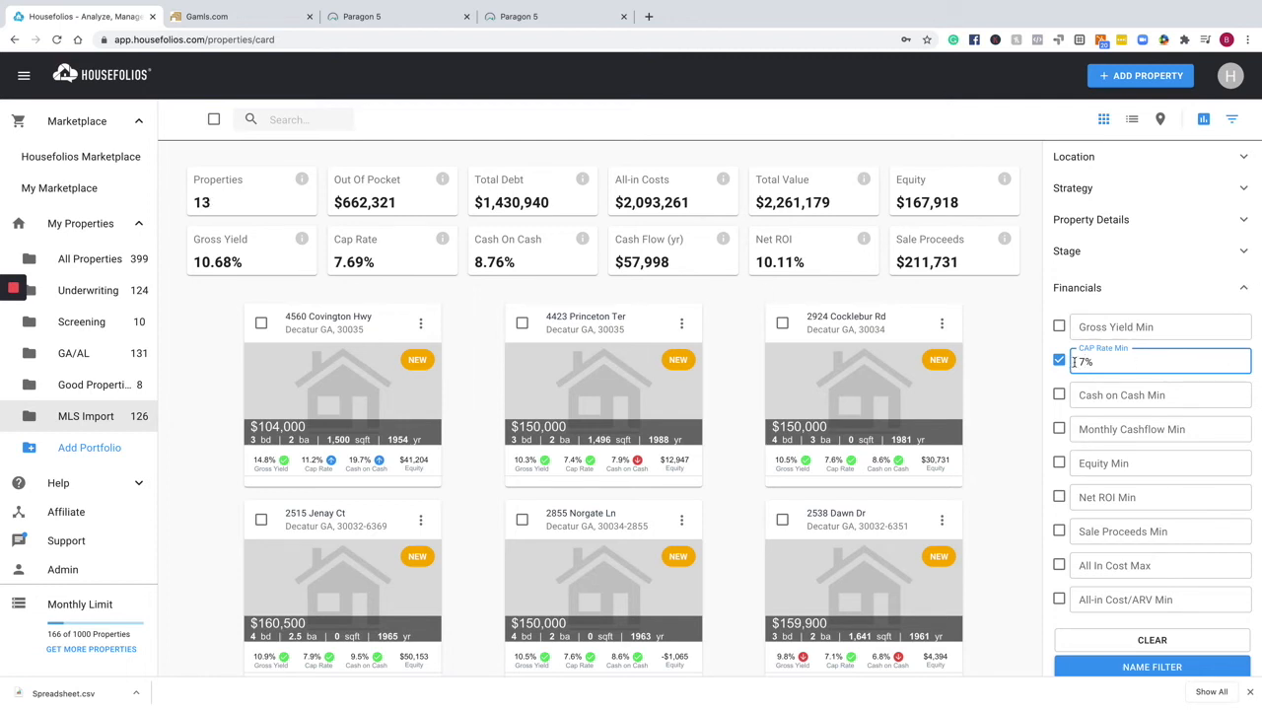
{"action": "key", "text": "BackSpace"}
{"action": "type", "text": "8"}
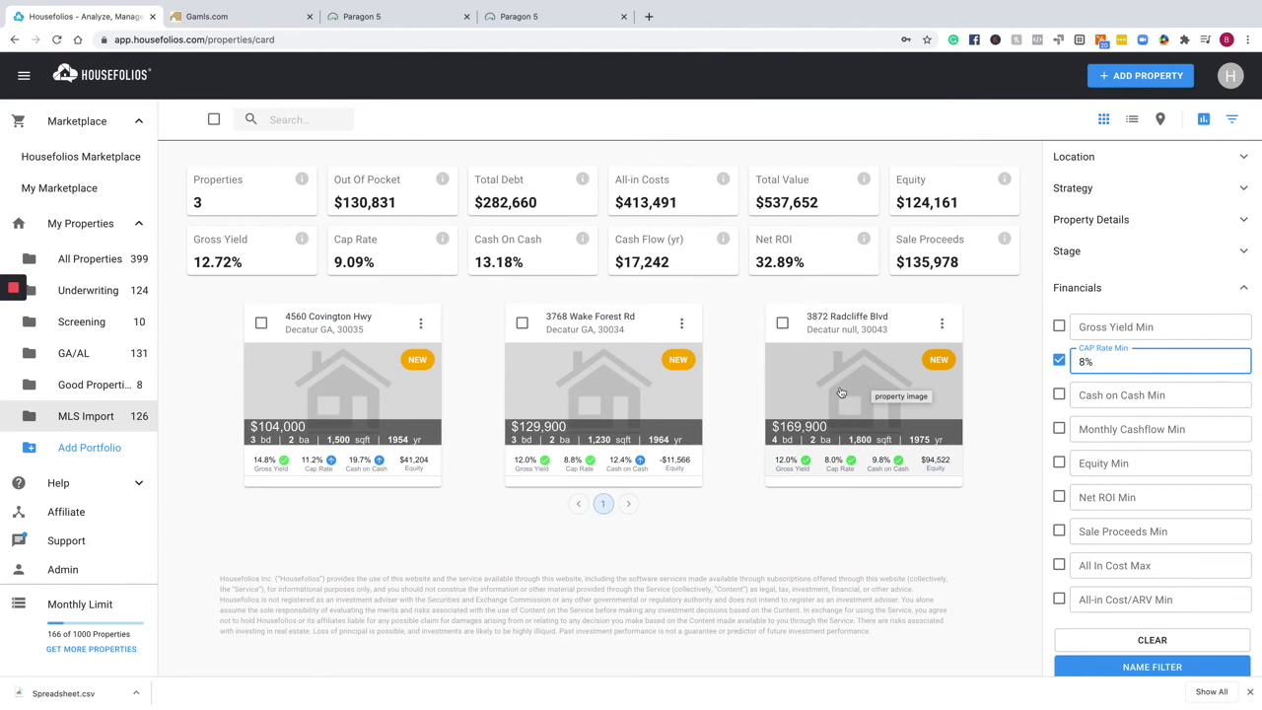
{"action": "left_click", "coordinate": [1232, 120]}
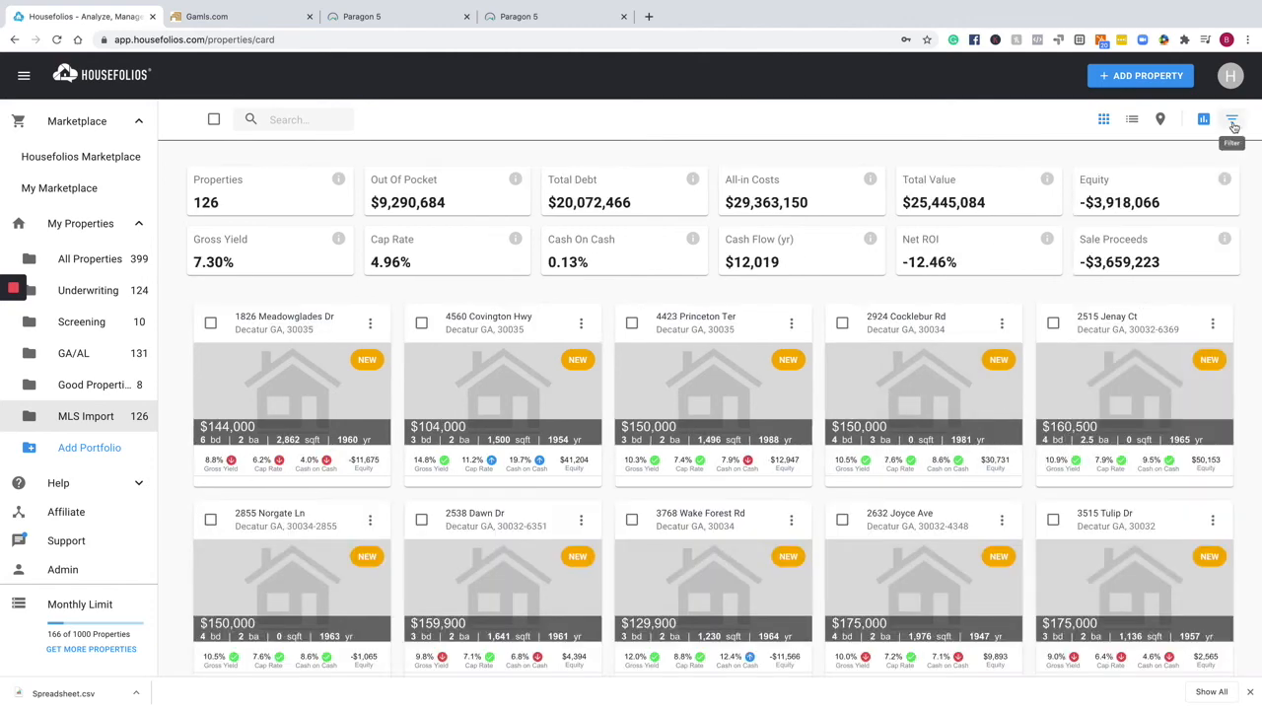
Show the imported properties in List View and sort them by Cash on Cash from highest to lowest.
{"action": "left_click", "coordinate": [1134, 121]}
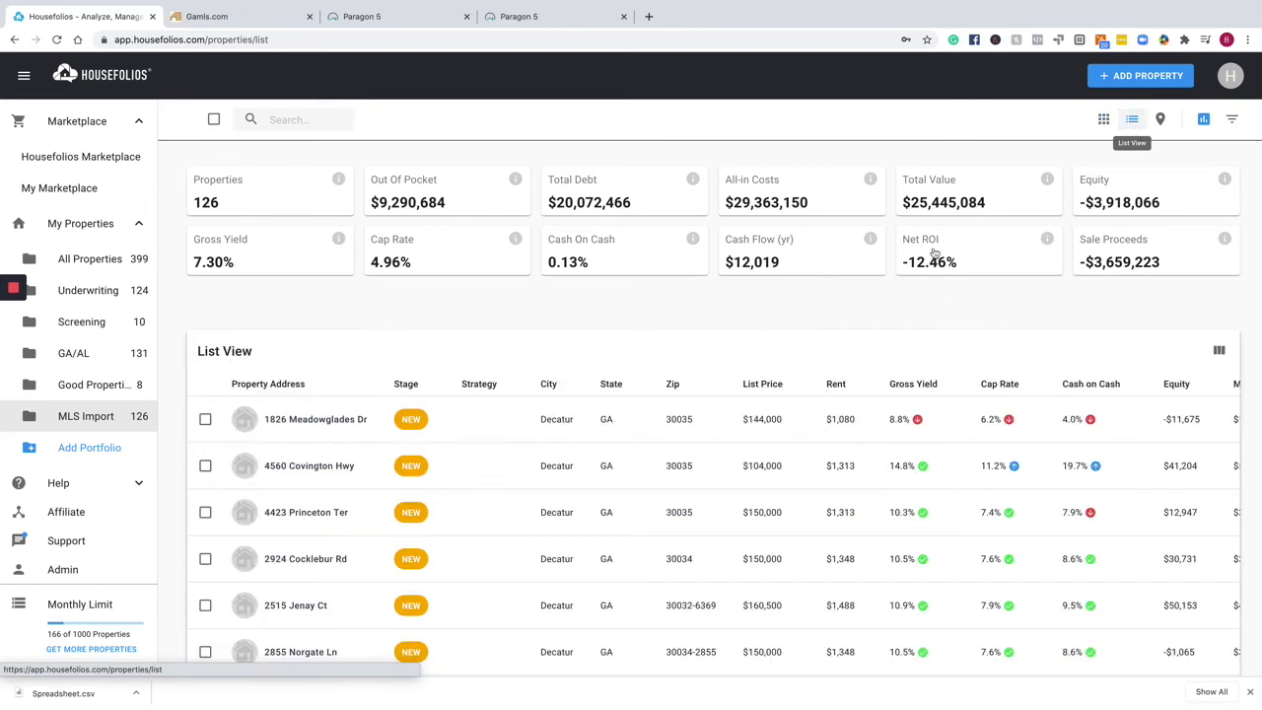
{"action": "scroll", "coordinate": [820, 384], "scroll_direction": "right", "scroll_amount": 5}
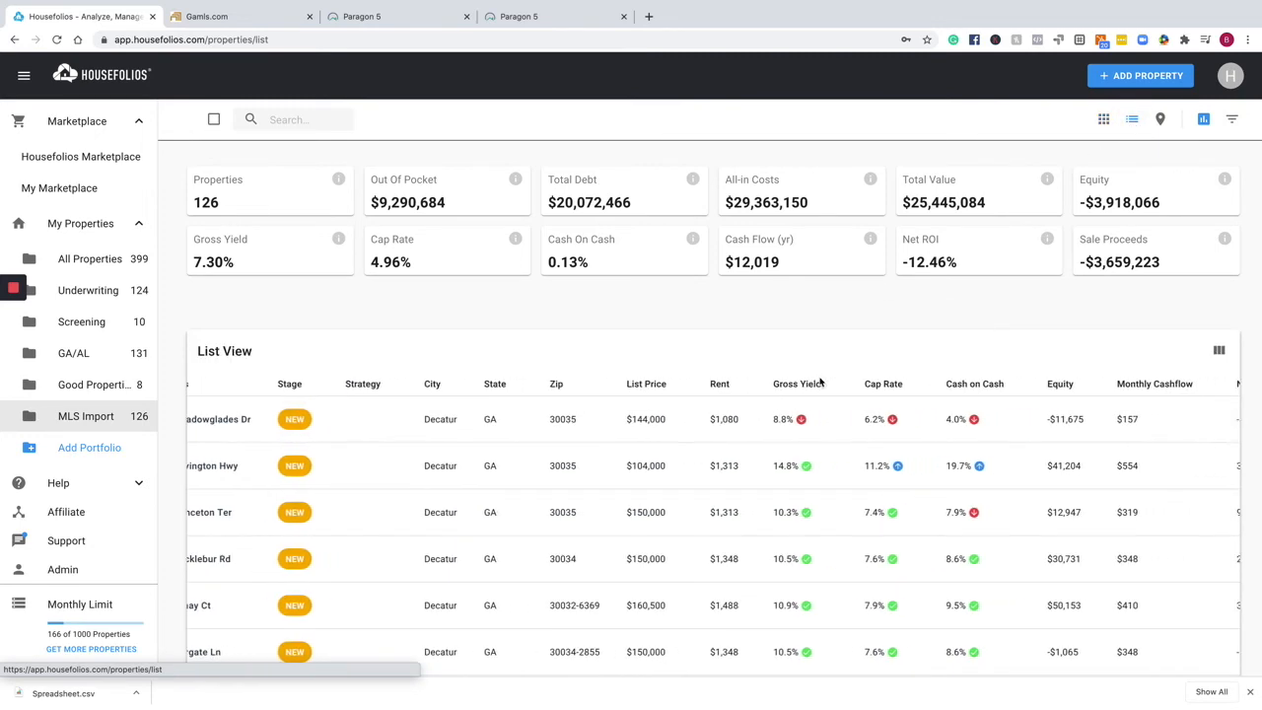
{"action": "scroll", "coordinate": [820, 384], "scroll_direction": "right", "scroll_amount": 2}
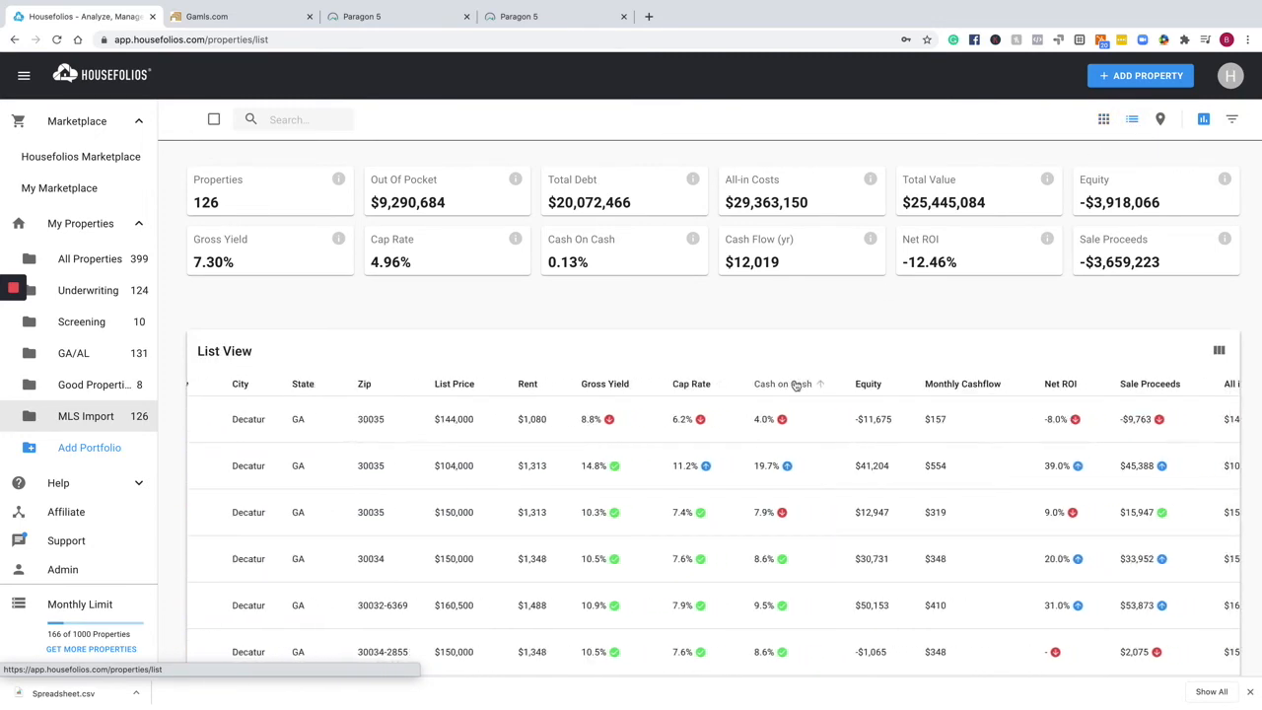
{"action": "left_click", "coordinate": [784, 385]}
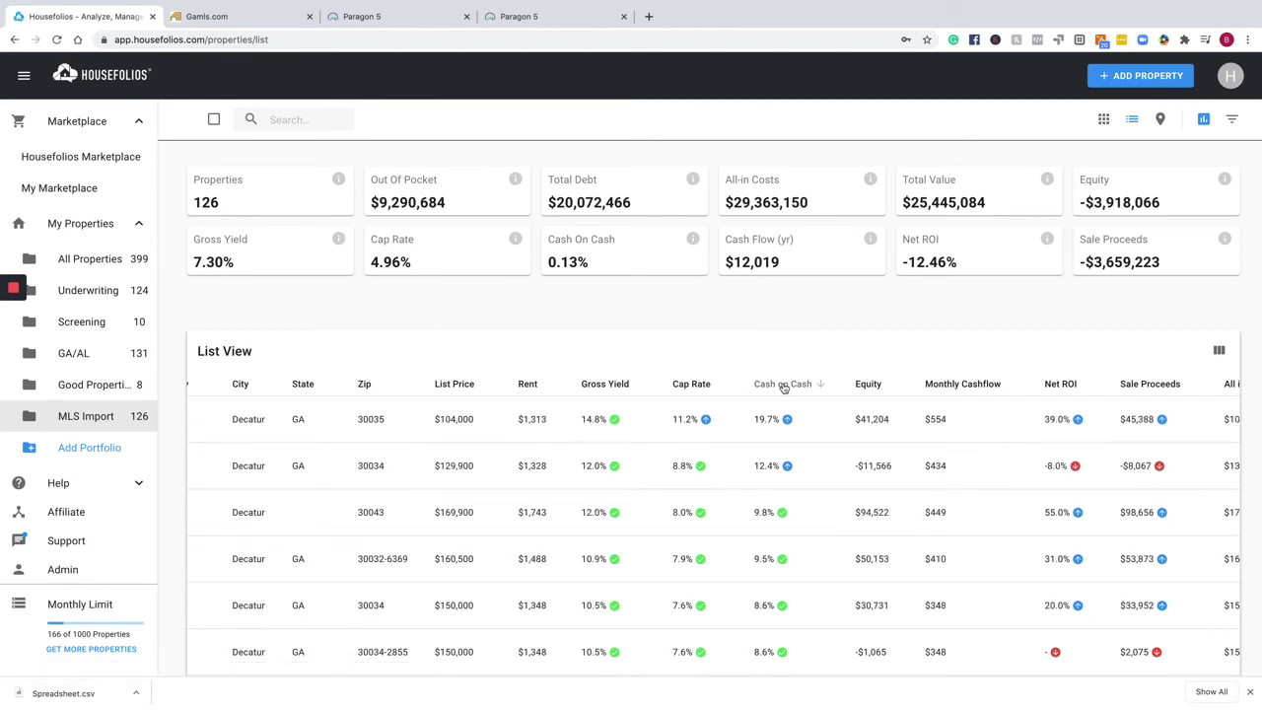
Select the four properties with the highest Cash on Cash and open a new browser tab.
{"action": "scroll", "coordinate": [751, 470], "scroll_direction": "down", "scroll_amount": 1}
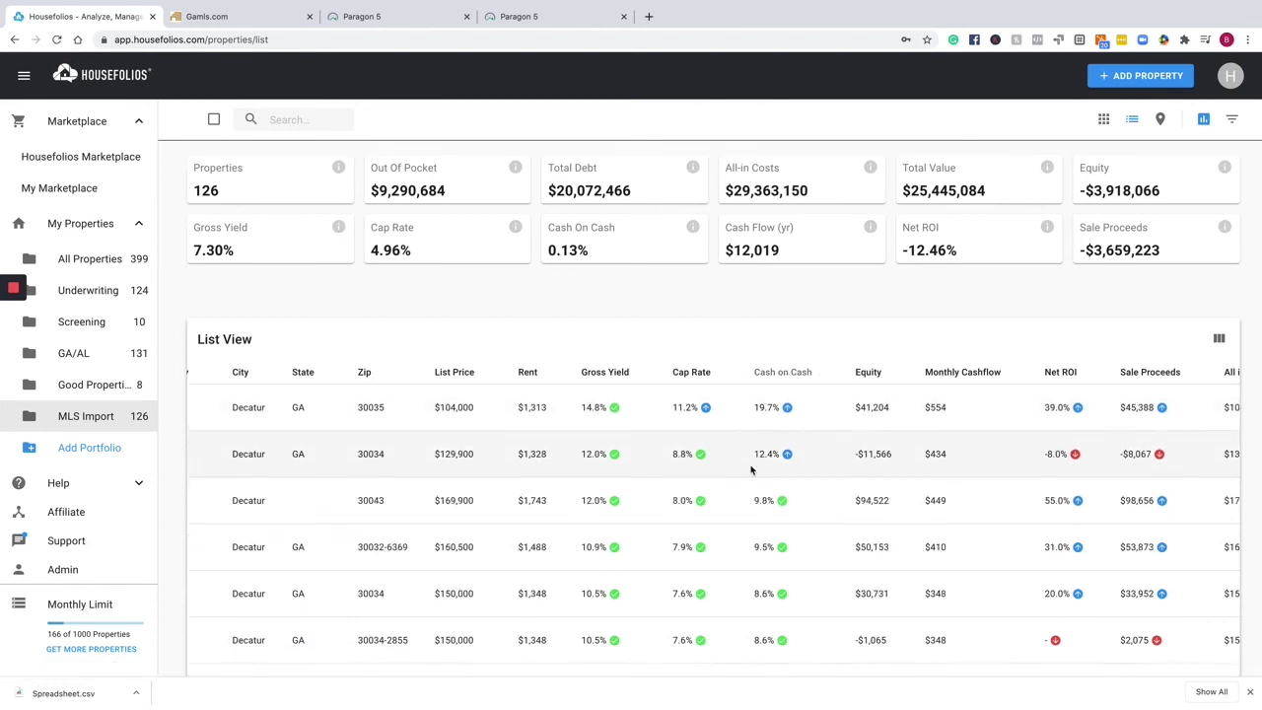
{"action": "scroll", "coordinate": [752, 470], "scroll_direction": "down", "scroll_amount": 1}
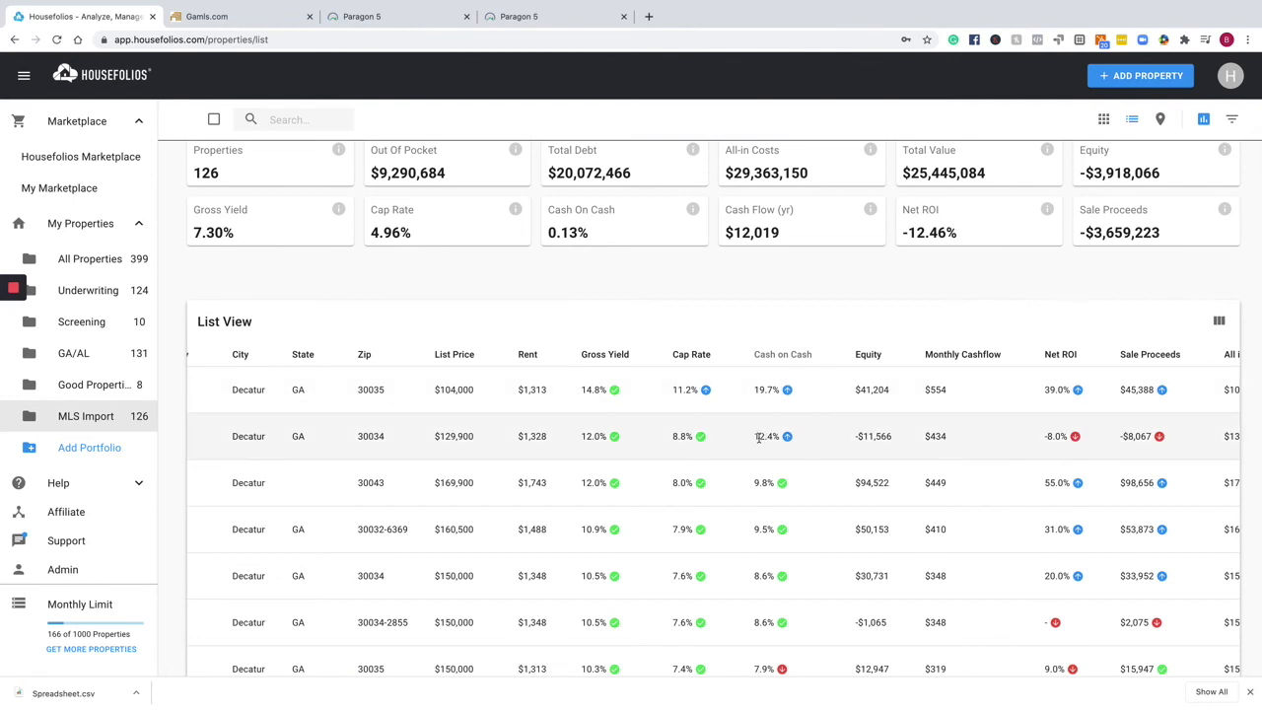
{"action": "scroll", "coordinate": [753, 479], "scroll_direction": "down", "scroll_amount": 1}
{"action": "scroll", "coordinate": [753, 473], "scroll_direction": "up", "scroll_amount": 1}
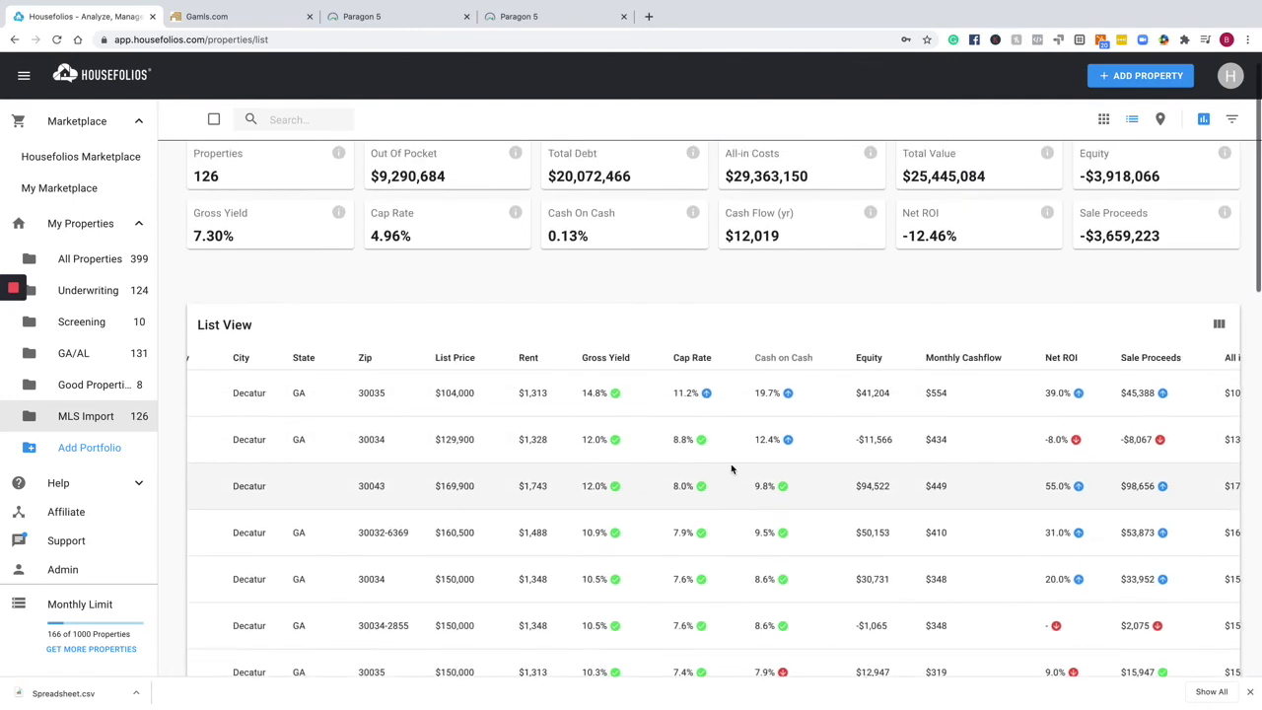
{"action": "scroll", "coordinate": [732, 470], "scroll_direction": "left", "scroll_amount": 5}
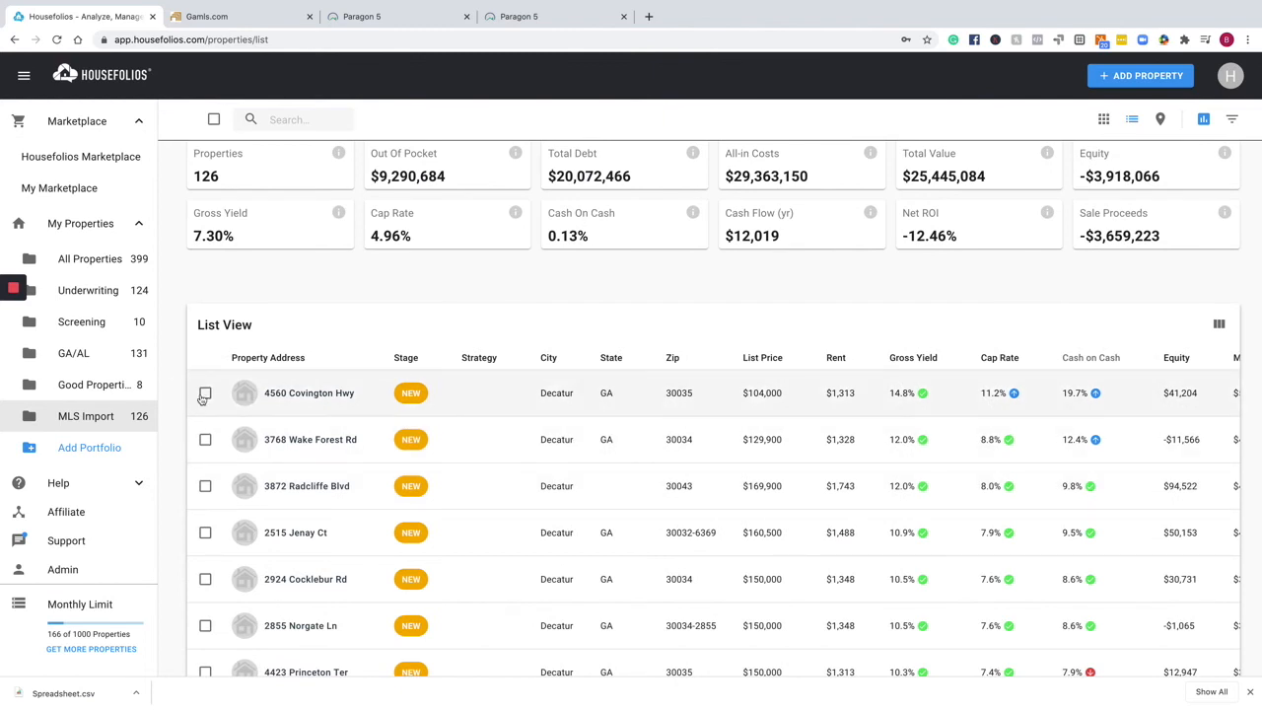
{"action": "left_click", "coordinate": [205, 392]}
{"action": "left_click", "coordinate": [205, 439]}
{"action": "left_click", "coordinate": [205, 486]}
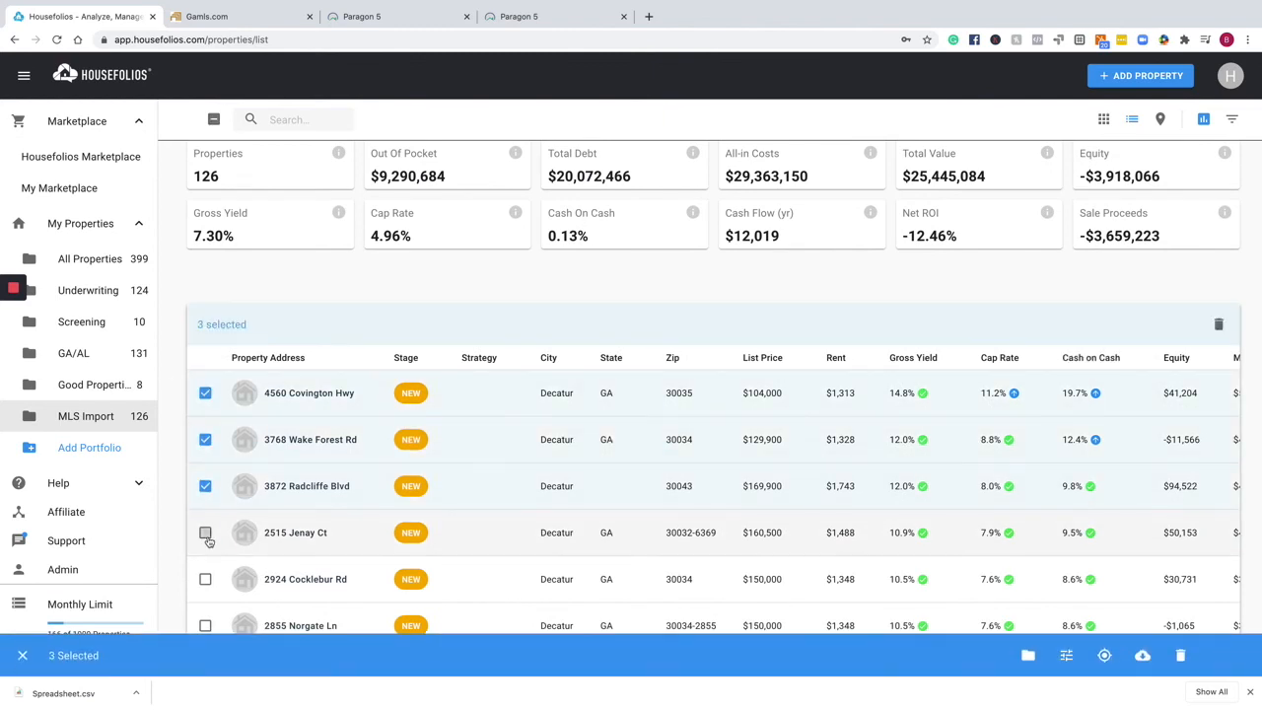
{"action": "left_click", "coordinate": [206, 534]}
{"action": "key", "text": "super+t"}
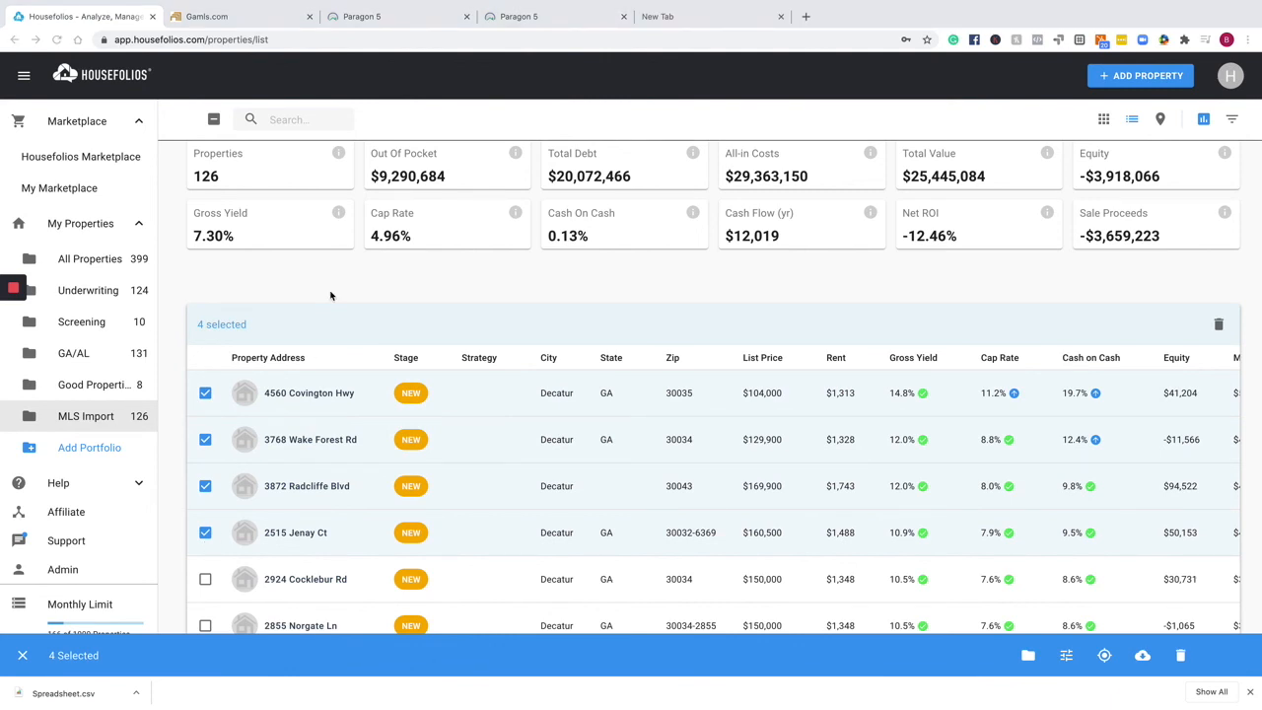